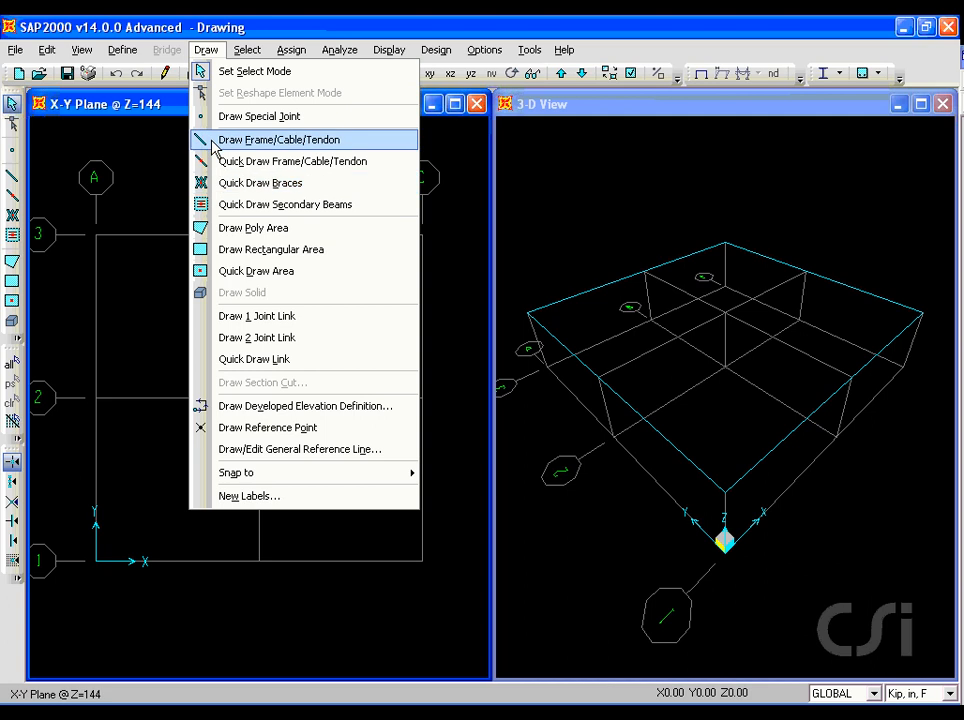
- Draw a straight FSEC1 frame in the plan view from about X 164, Y 503 to about X 318, Y 409
{"action": "left_click", "coordinate": [145, 137]}
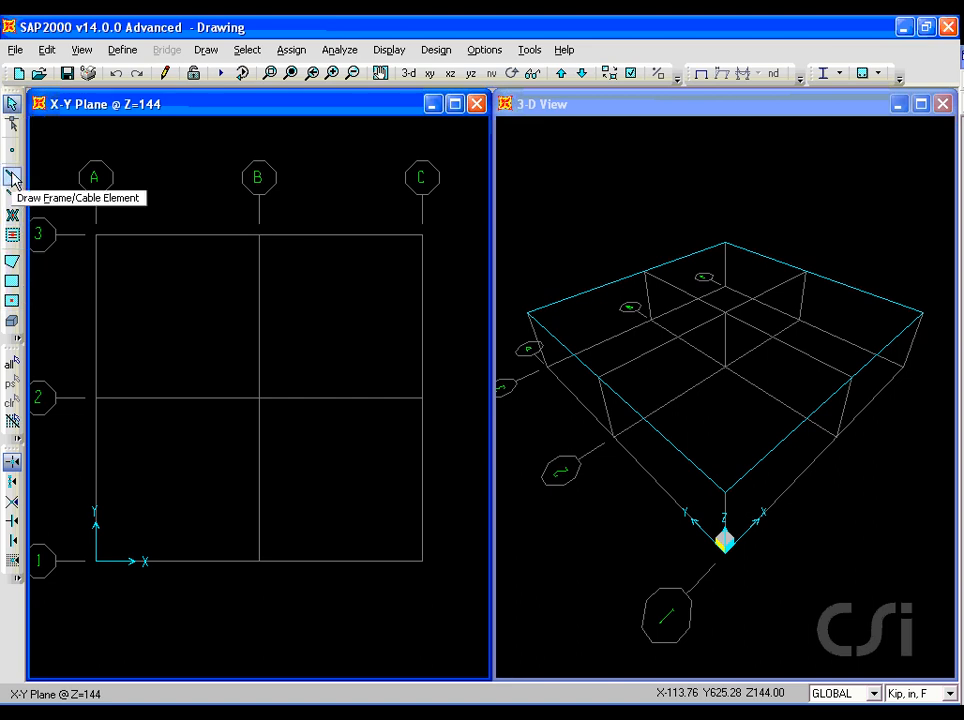
{"action": "left_click", "coordinate": [13, 178]}
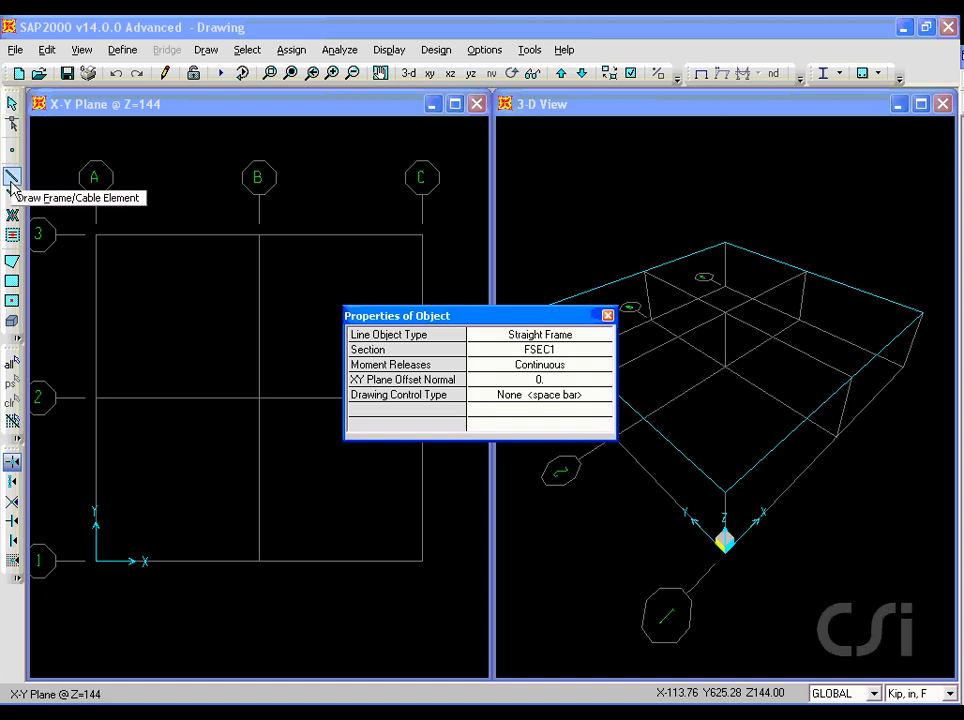
{"action": "left_click", "coordinate": [188, 277]}
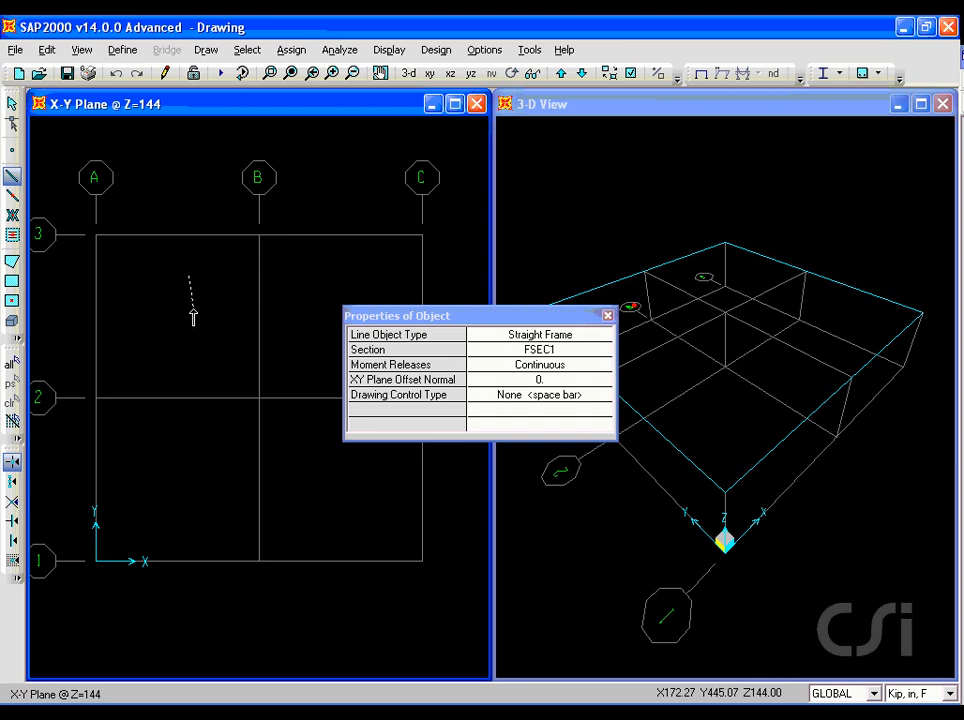
{"action": "left_click", "coordinate": [276, 328]}
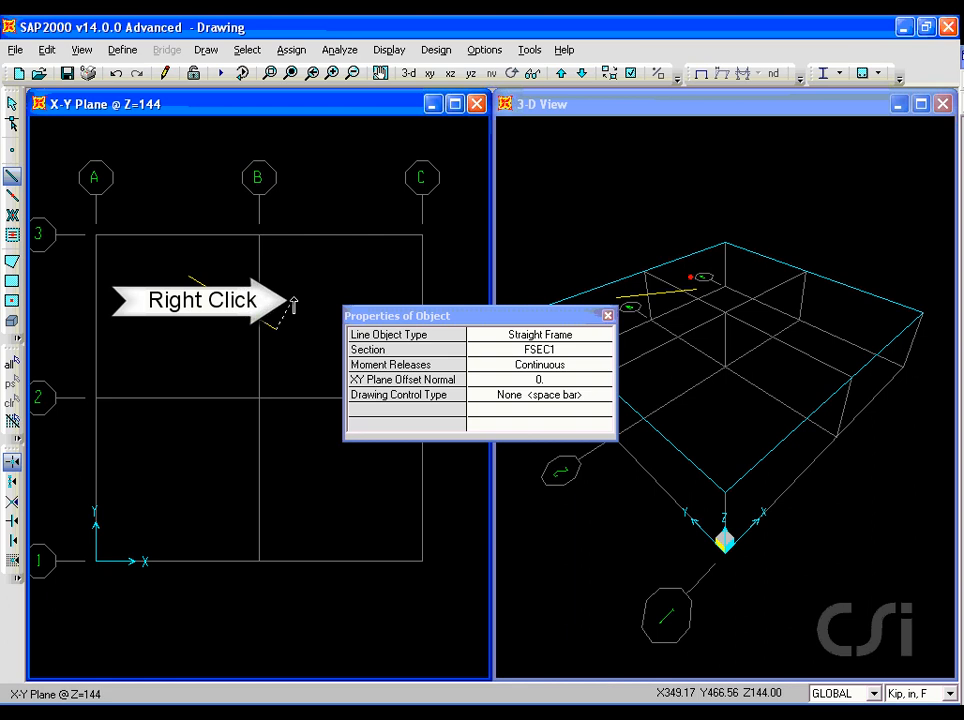
{"action": "right_click", "coordinate": [293, 303]}
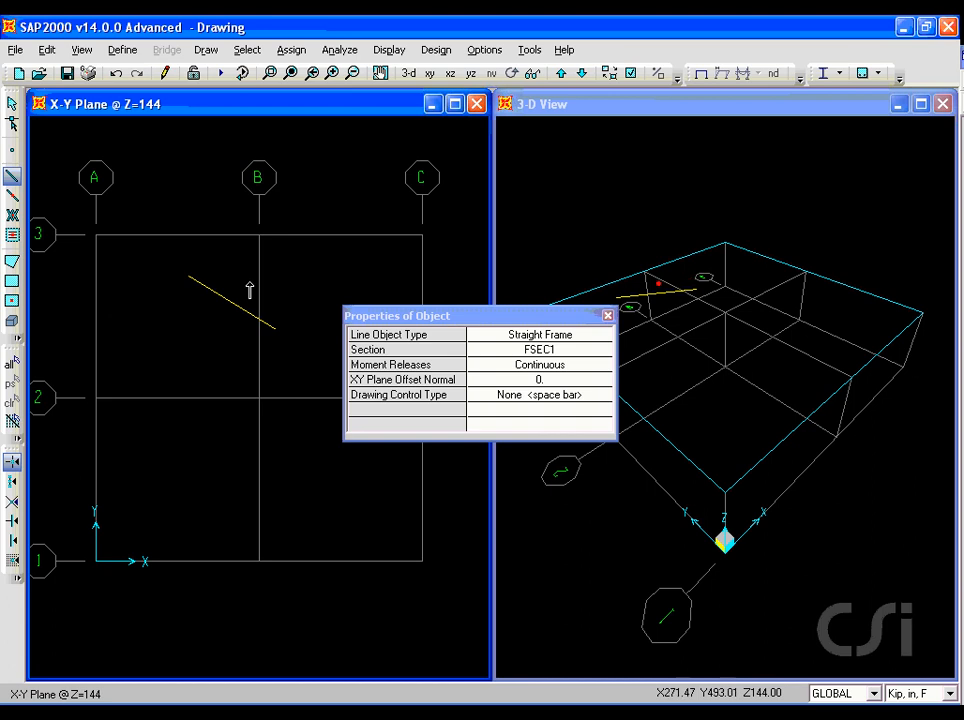
- Draw a frame on grid line 3 from A to B and move the object properties window clear of the lower plan grid
{"action": "left_click", "coordinate": [95, 235]}
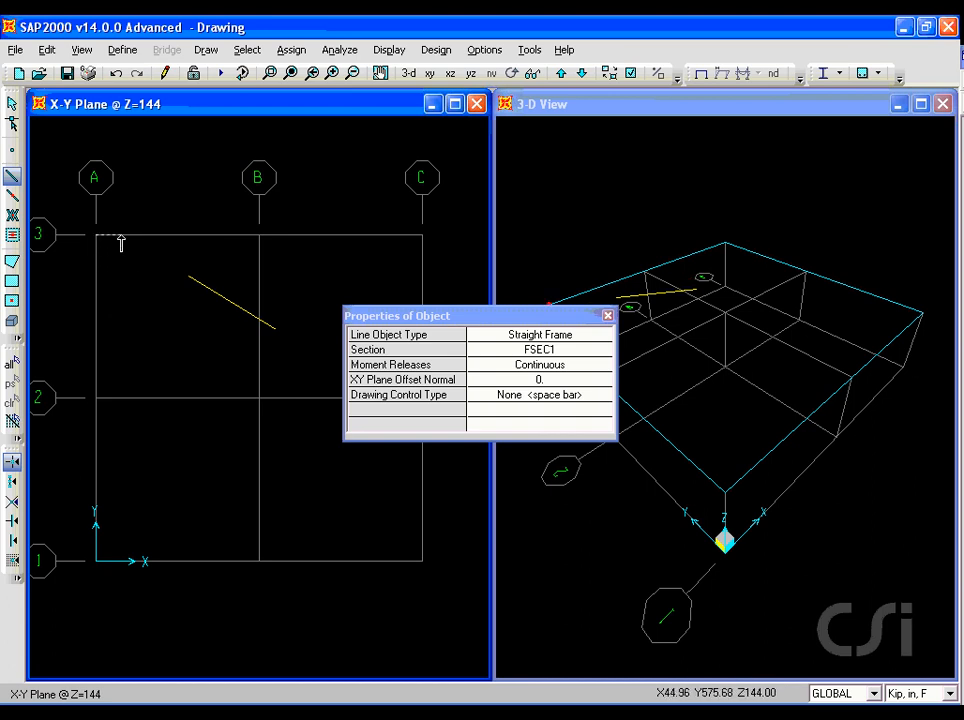
{"action": "left_click", "coordinate": [257, 235]}
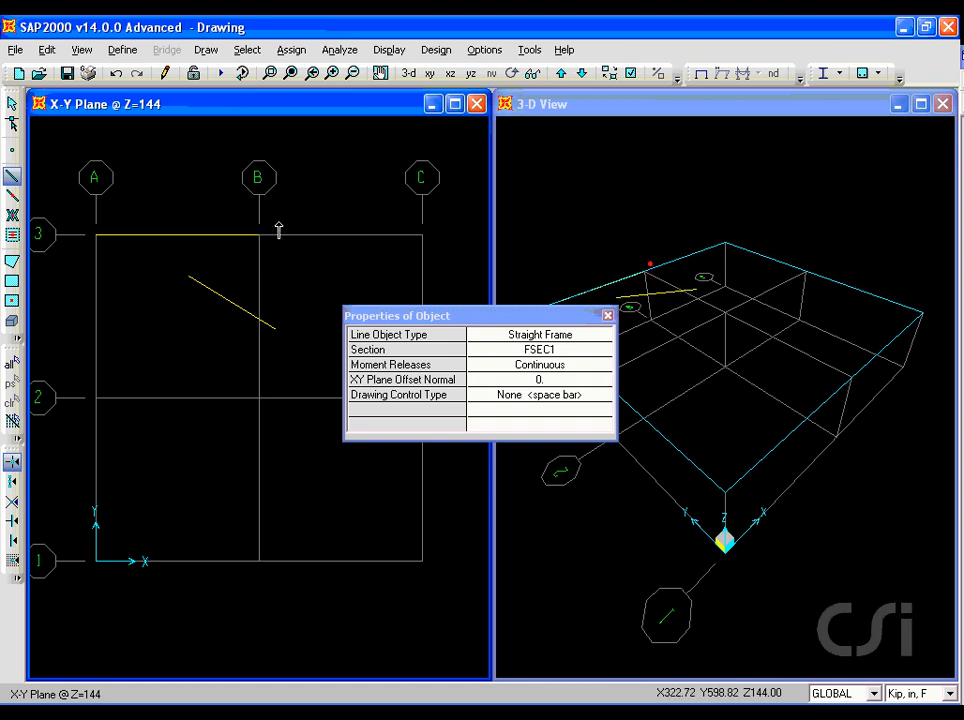
{"action": "left_click_drag", "start_coordinate": [410, 318], "coordinate": [330, 150]}
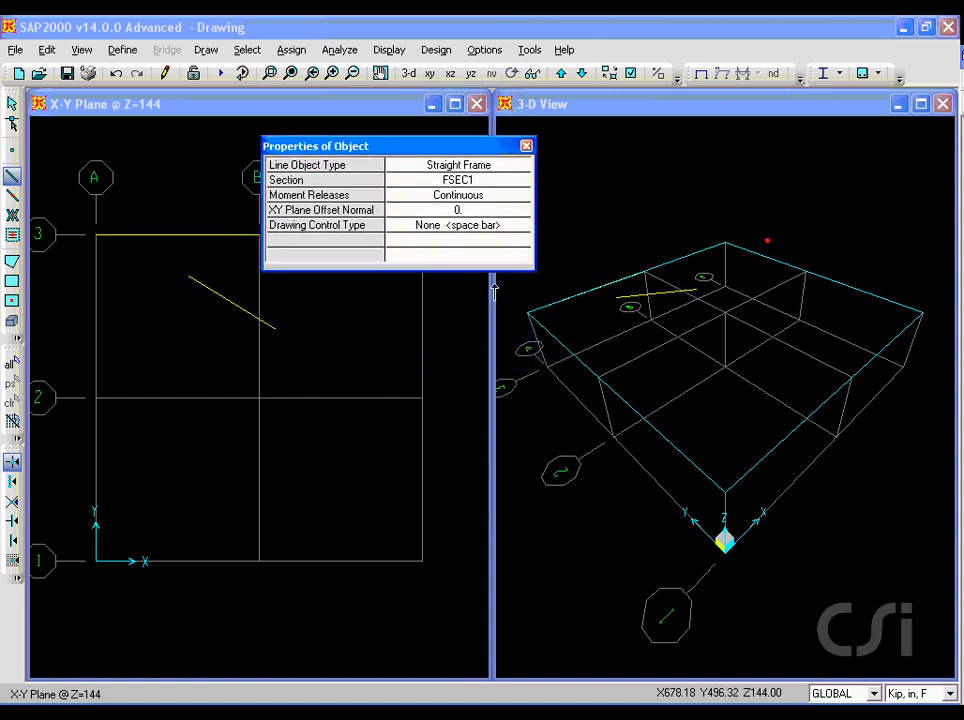
- In the 3-D view, draw a frame from the freehand frame's start point to the upper grid intersection A-2
{"action": "left_click", "coordinate": [620, 306]}
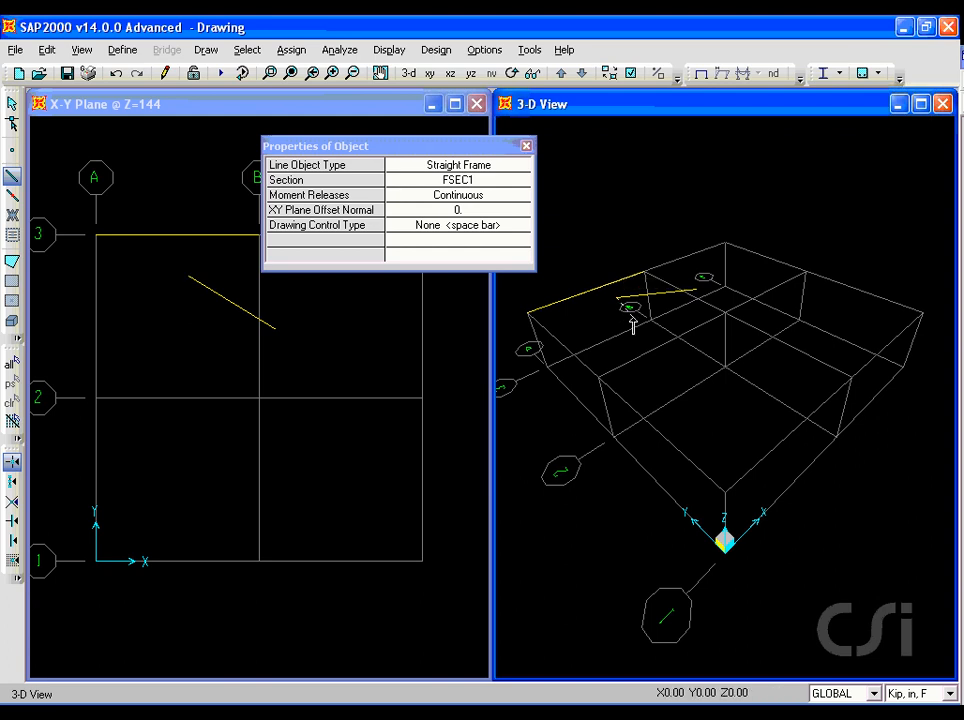
{"action": "left_click", "coordinate": [598, 378]}
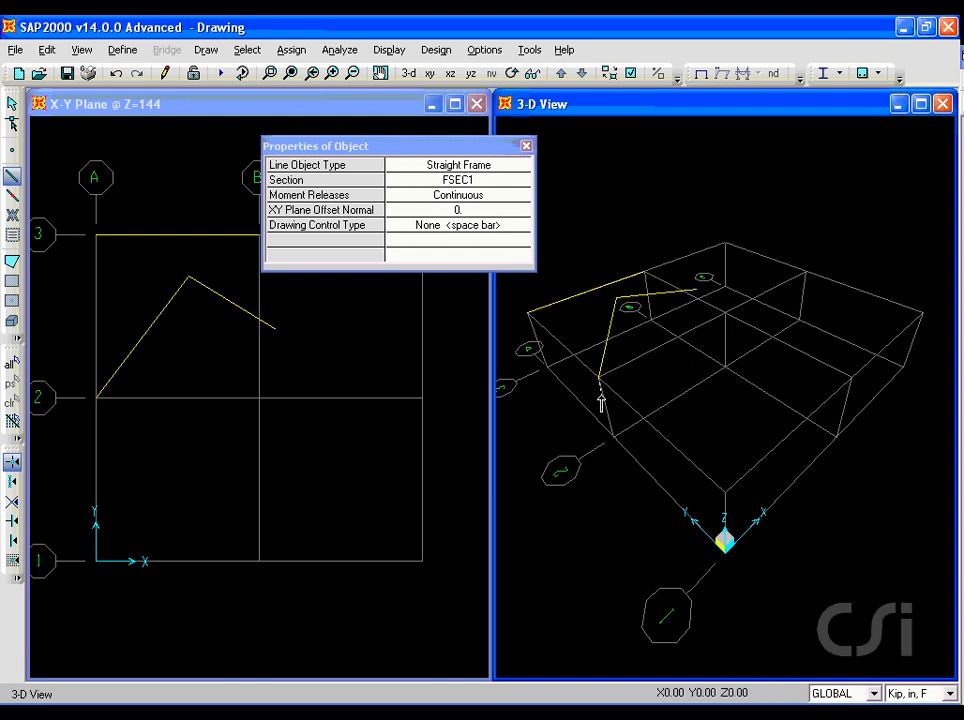
{"action": "right_click", "coordinate": [600, 448]}
- In the 3-D view, draw a single inclined frame from the origin to the upper grid intersection A-2
{"action": "left_click", "coordinate": [637, 553]}
{"action": "left_click", "coordinate": [600, 377]}
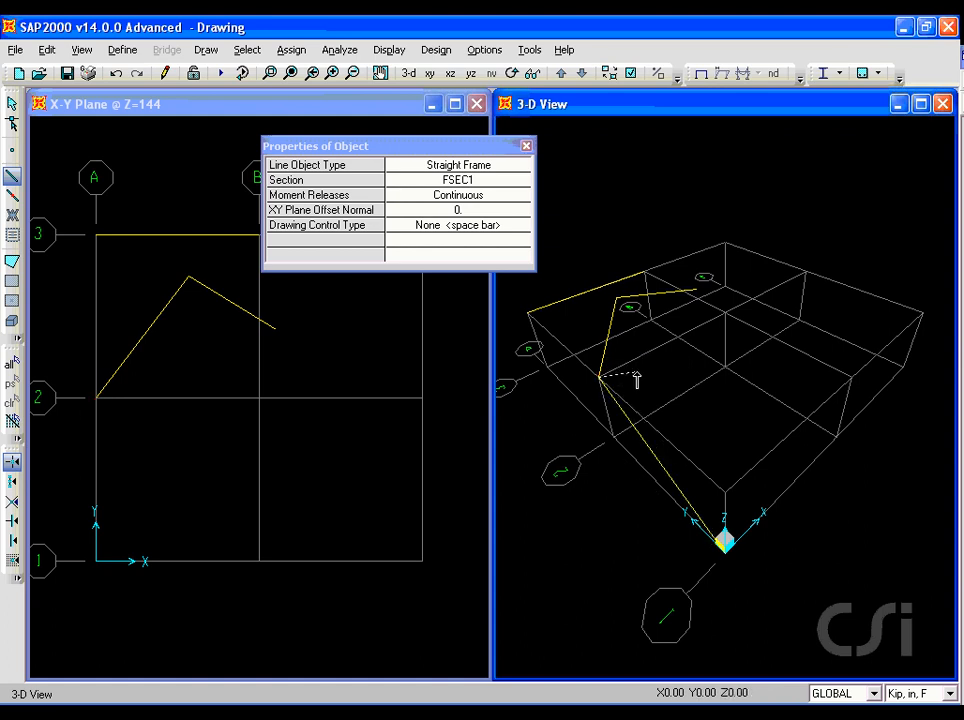
{"action": "right_click", "coordinate": [638, 372]}
- Keep the initial drawing control at None, then draw a Horizontal-constrained frame in plan bay B-C, above grid line 2, ending about X 498, Y 336
{"action": "left_click", "coordinate": [443, 228]}
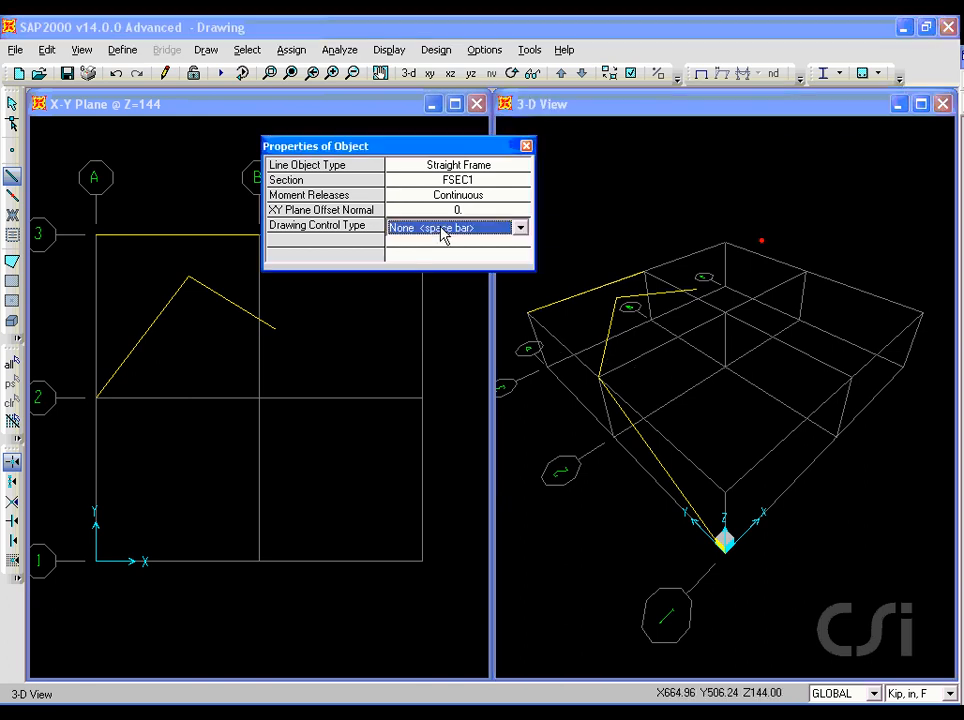
{"action": "left_click", "coordinate": [443, 229]}
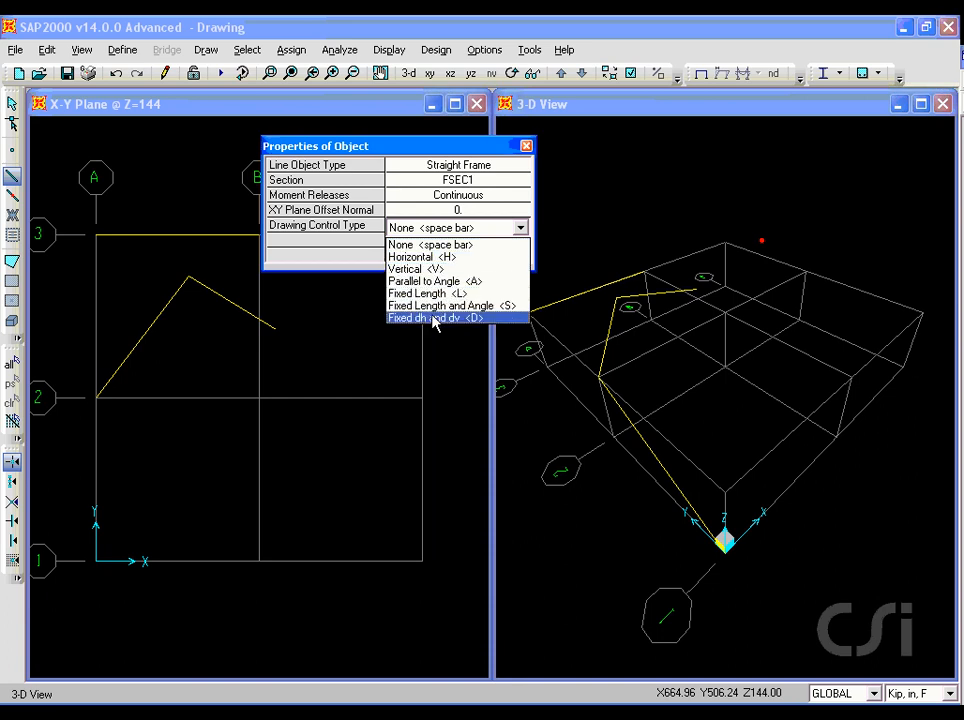
{"action": "left_click", "coordinate": [421, 245]}
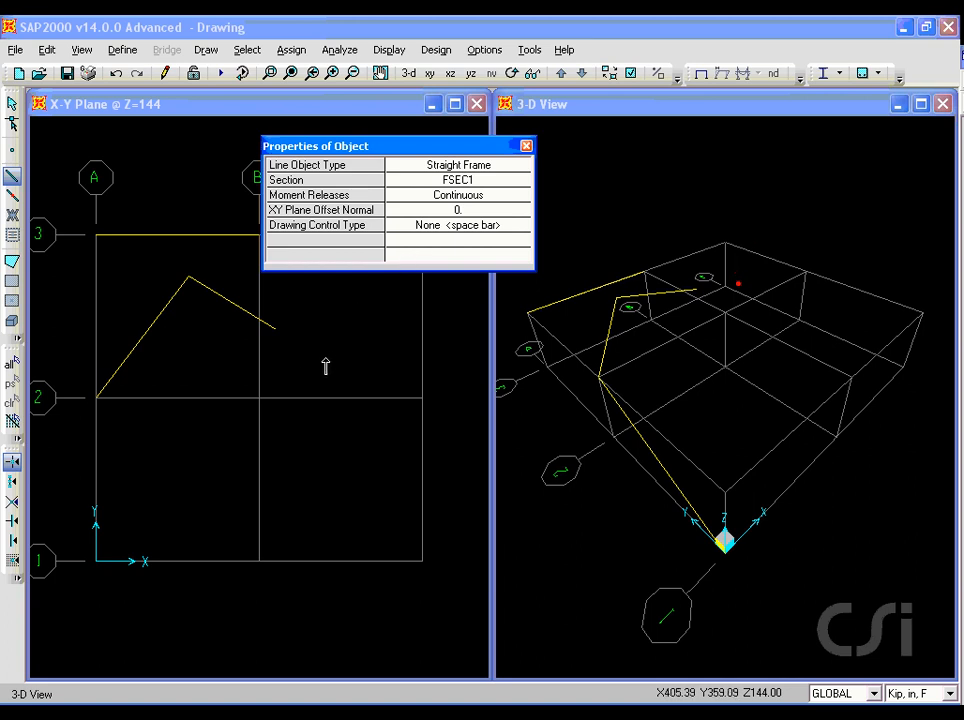
{"action": "left_click", "coordinate": [295, 371]}
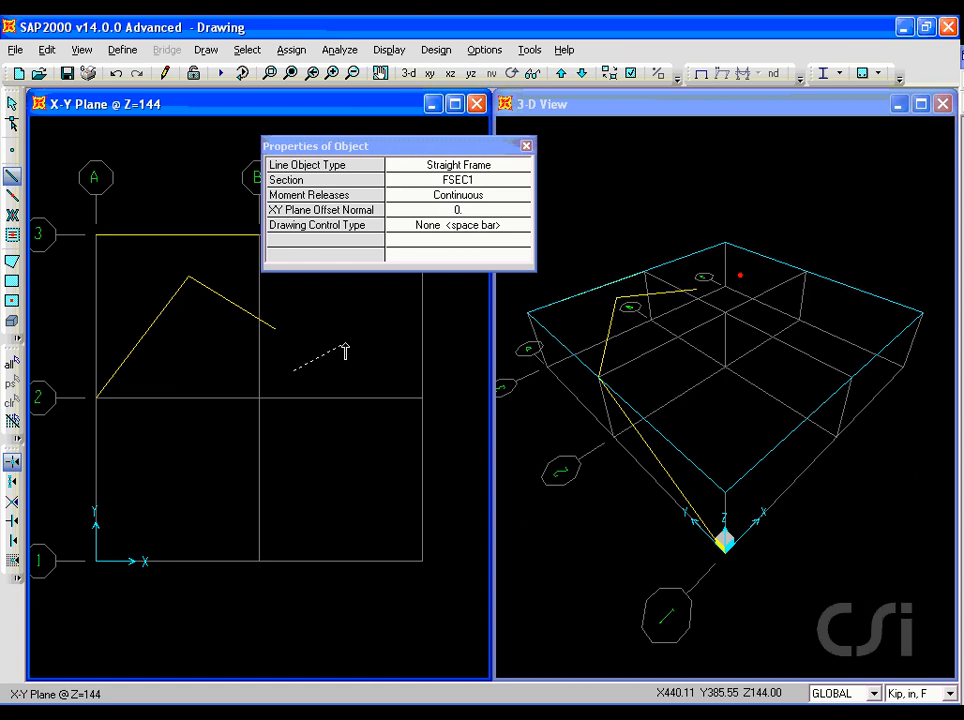
{"action": "key", "text": "h"}
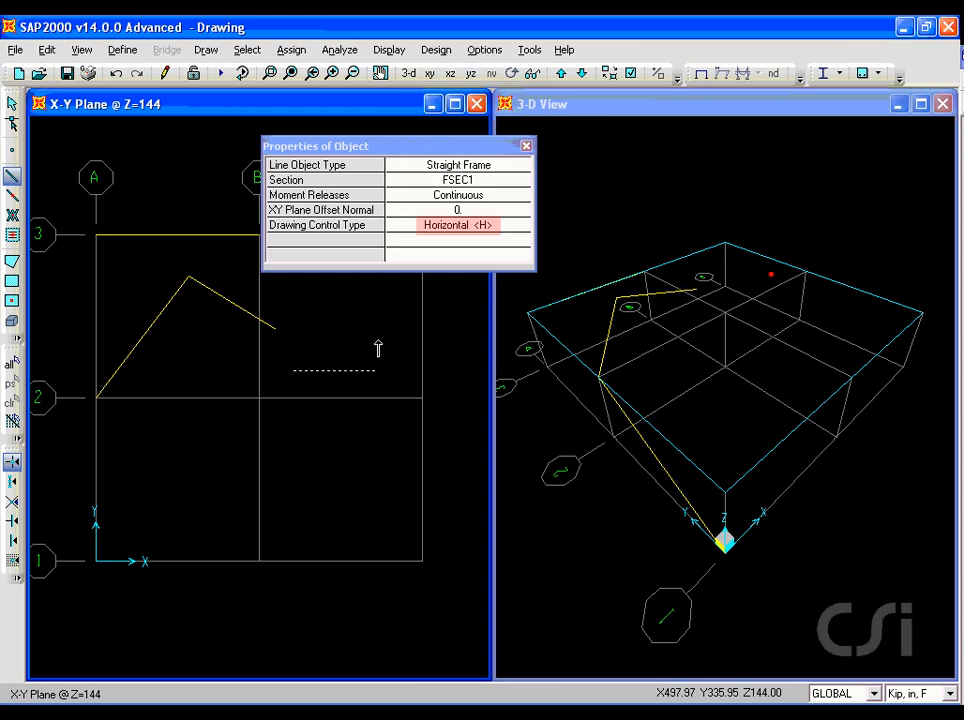
{"action": "left_click", "coordinate": [378, 348]}
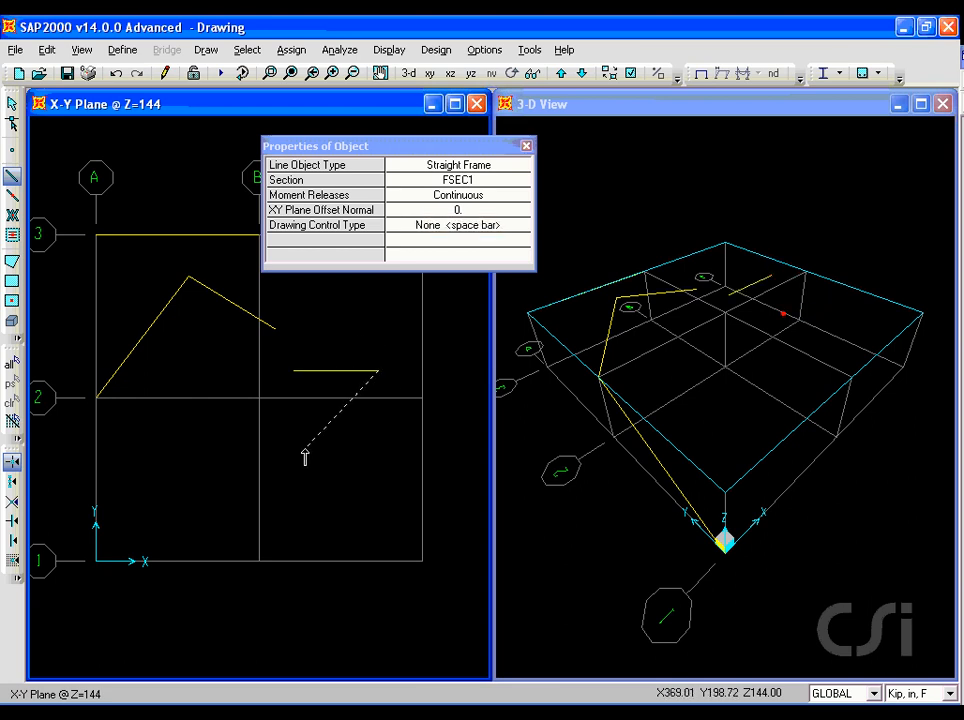
- Continue with a Vertical-constrained frame down to about Y 192 and a frame parallel to 45° ending about X 408, Y 102
{"action": "key", "text": "v"}
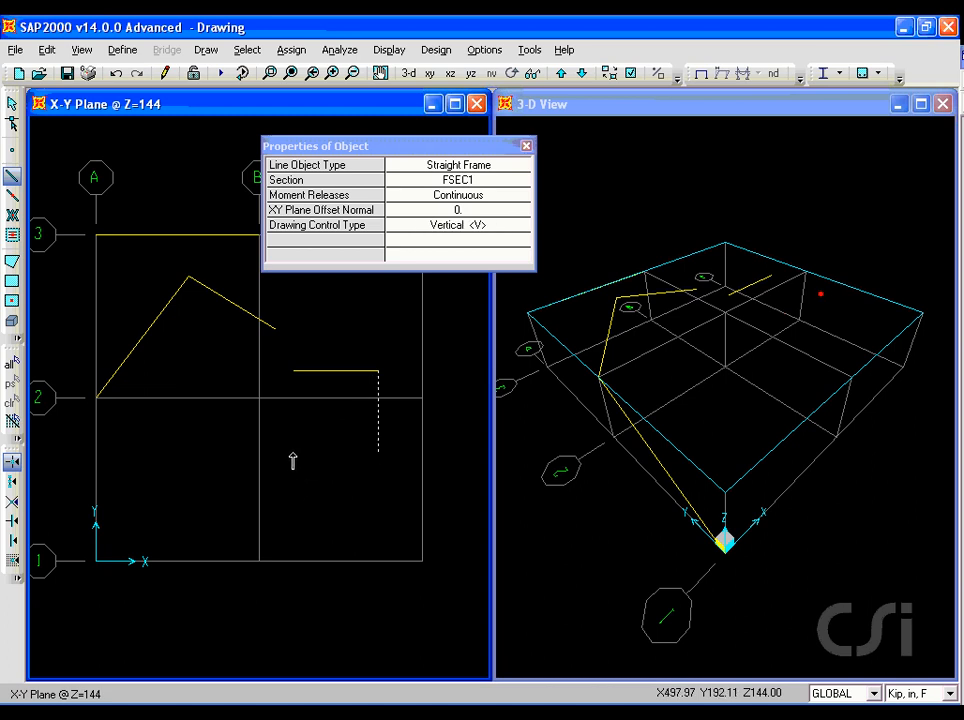
{"action": "left_click", "coordinate": [292, 460]}
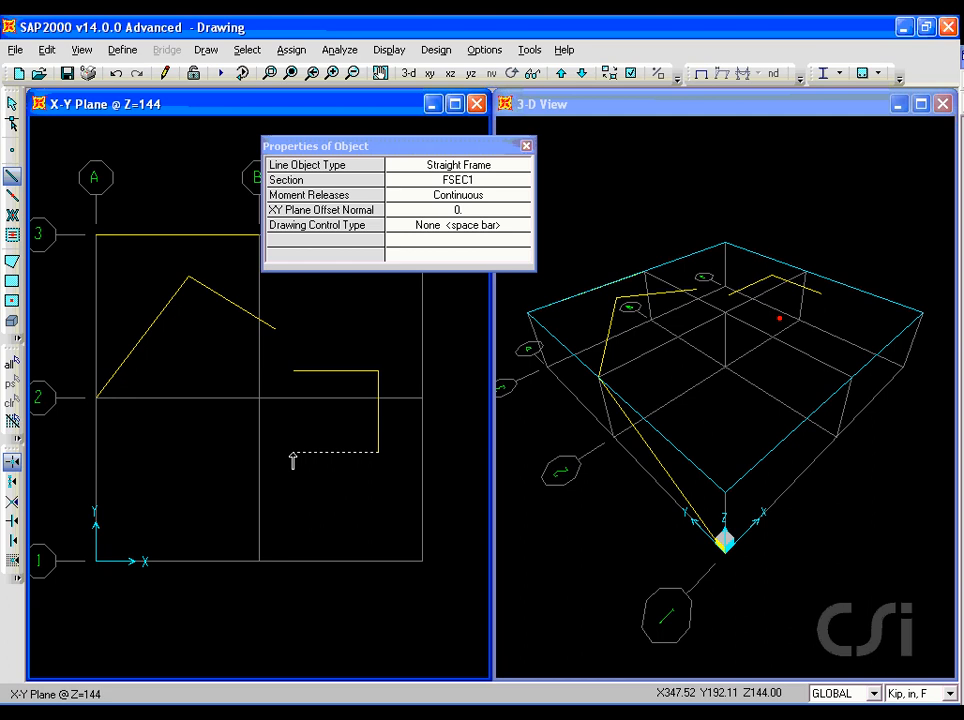
{"action": "key", "text": "a"}
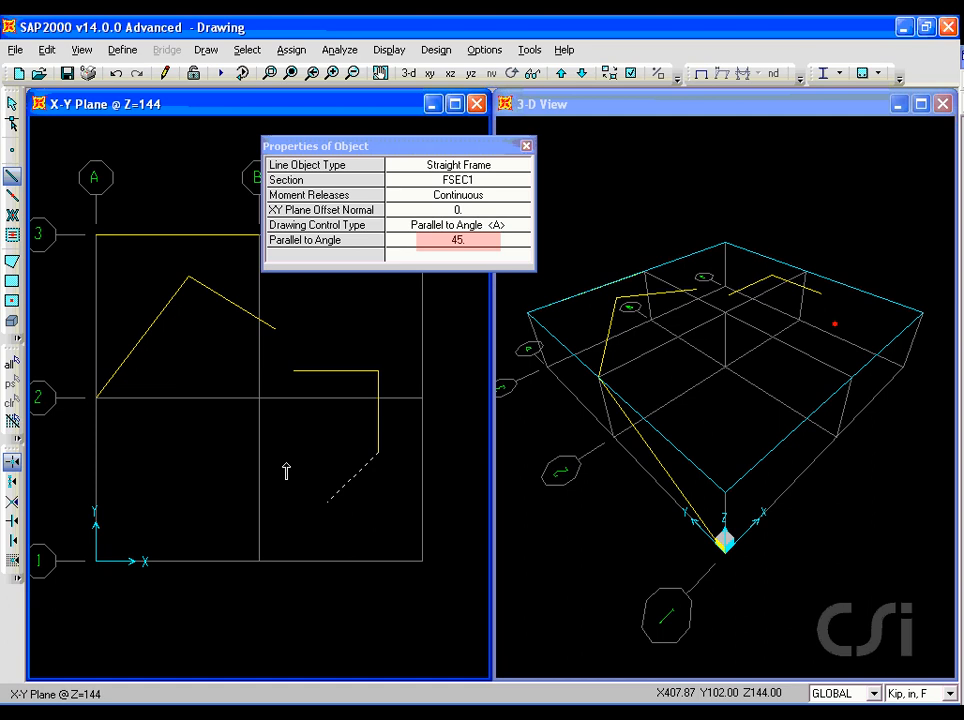
{"action": "left_click", "coordinate": [286, 466]}
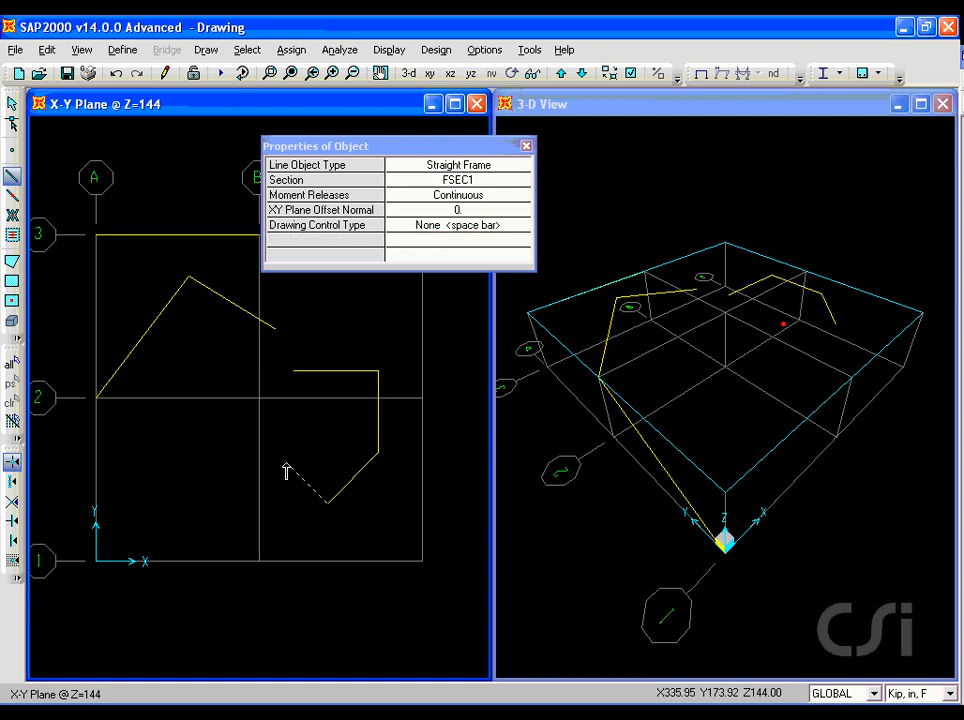
- Add a frame with Fixed Length 96 toward grid line A from the 45° frame's end and finish drawing
{"action": "key", "text": "l"}
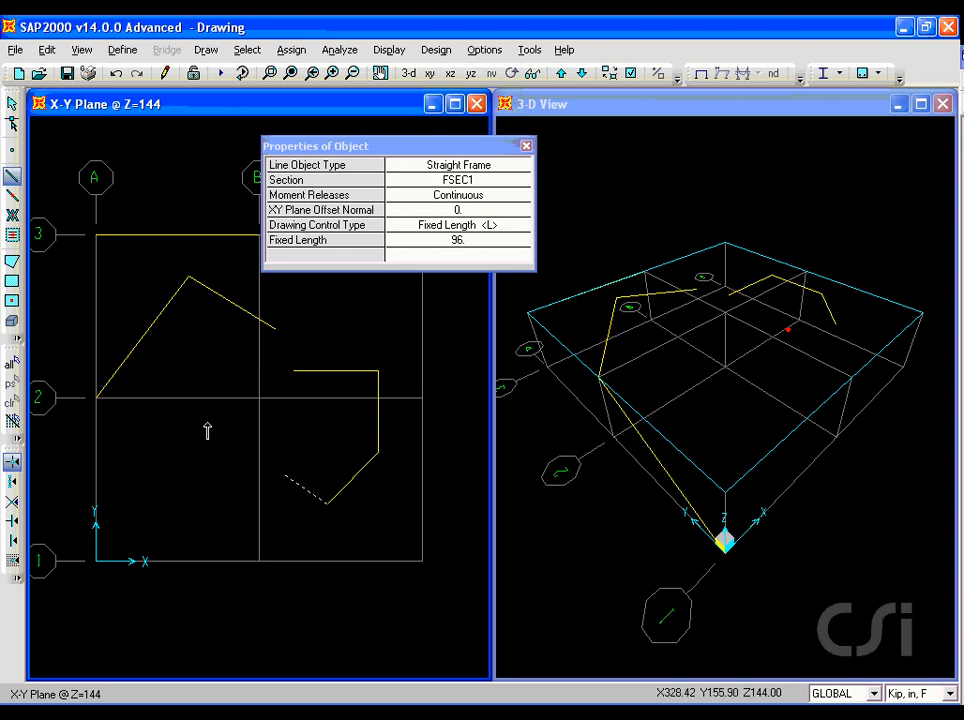
{"action": "left_click", "coordinate": [173, 482]}
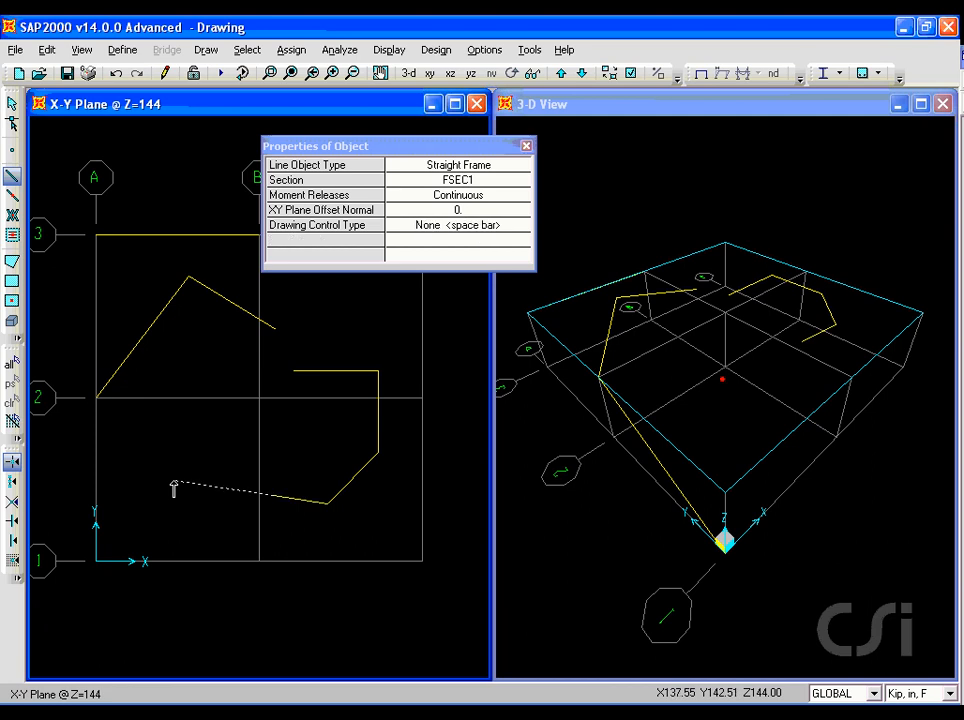
{"action": "right_click", "coordinate": [185, 458]}
{"action": "left_click", "coordinate": [12, 104]}
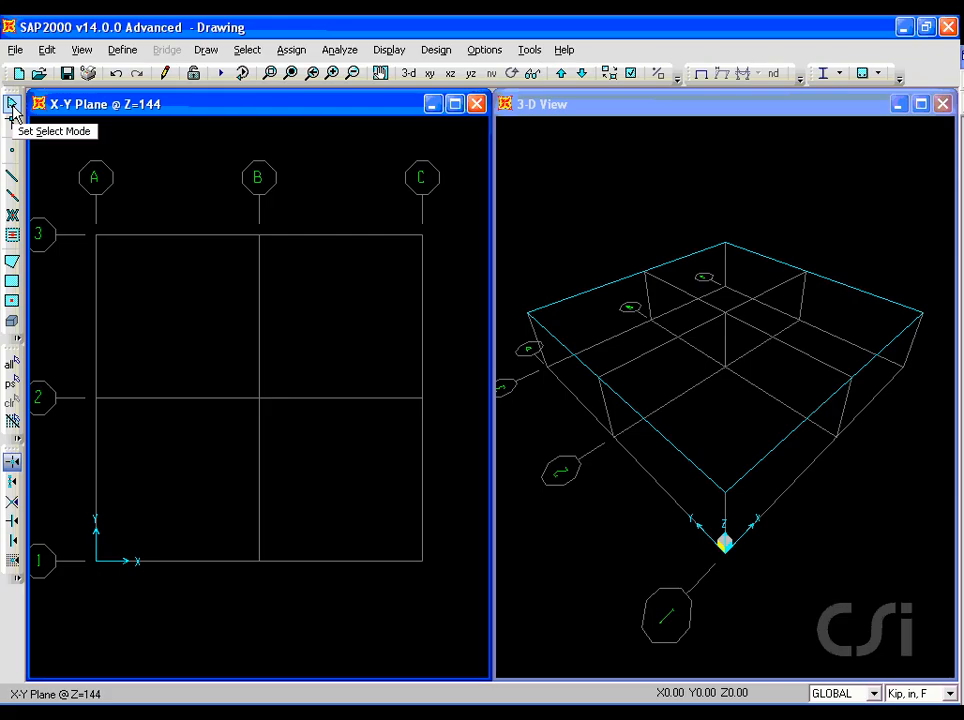
- Quick-draw frames on grid line 3 between A and B and on all plan grid segments from line B to line C
{"action": "left_click", "coordinate": [11, 198]}
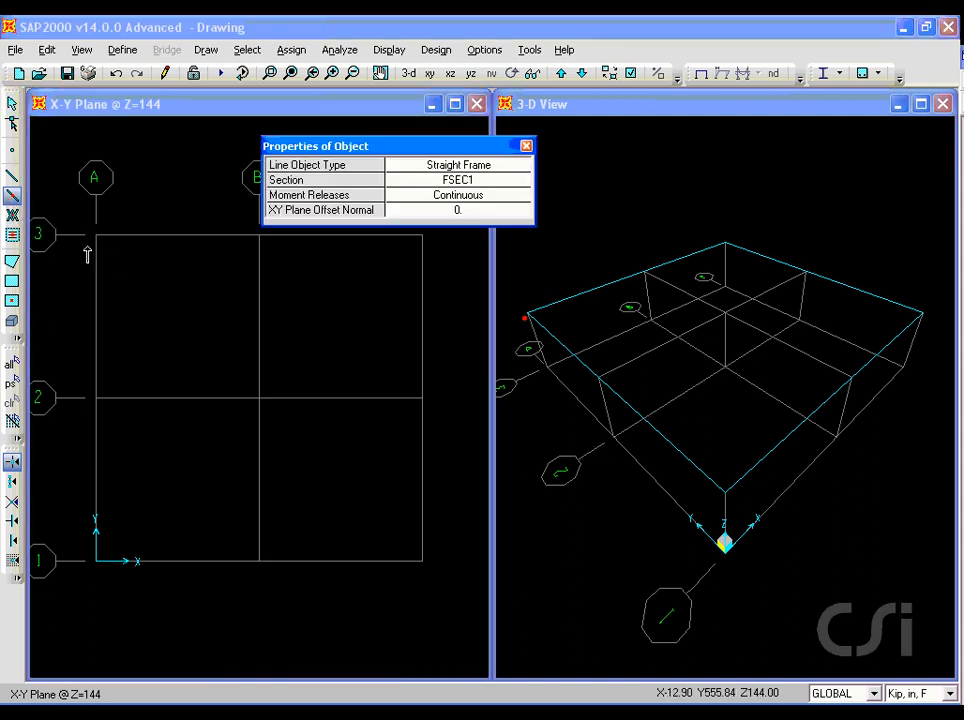
{"action": "left_click", "coordinate": [152, 239]}
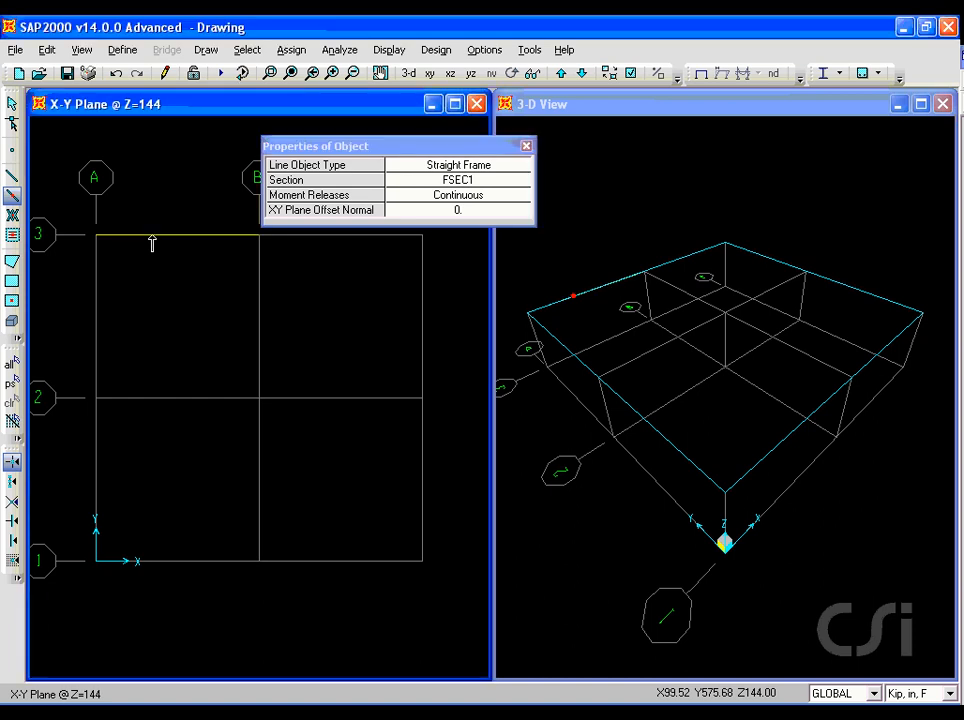
{"action": "left_click_drag", "start_coordinate": [243, 222], "coordinate": [445, 597]}
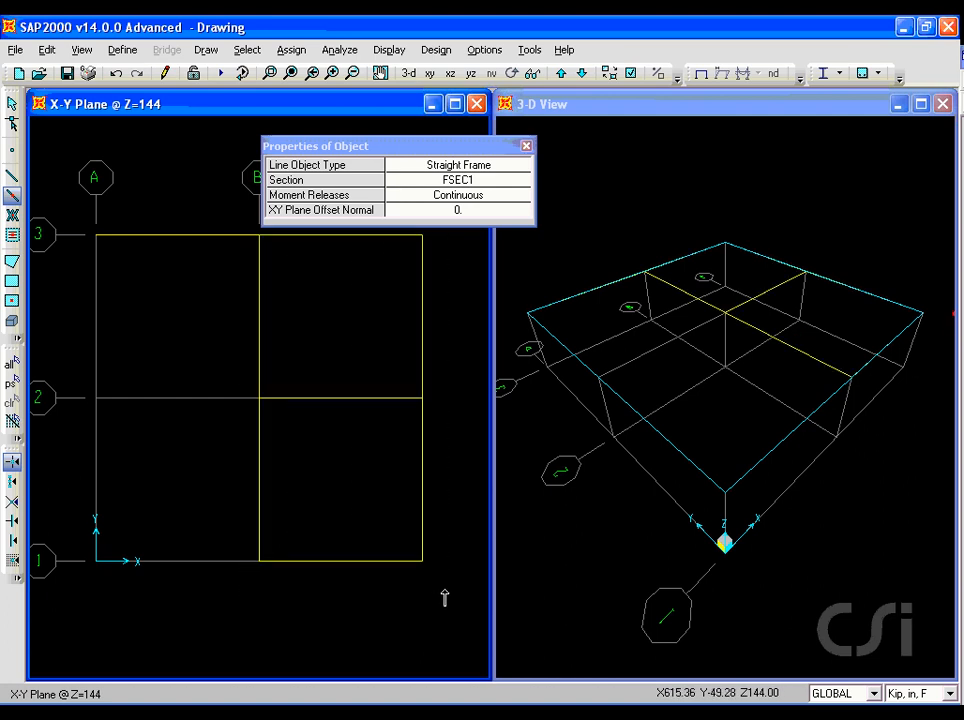
{"action": "left_click", "coordinate": [11, 106]}
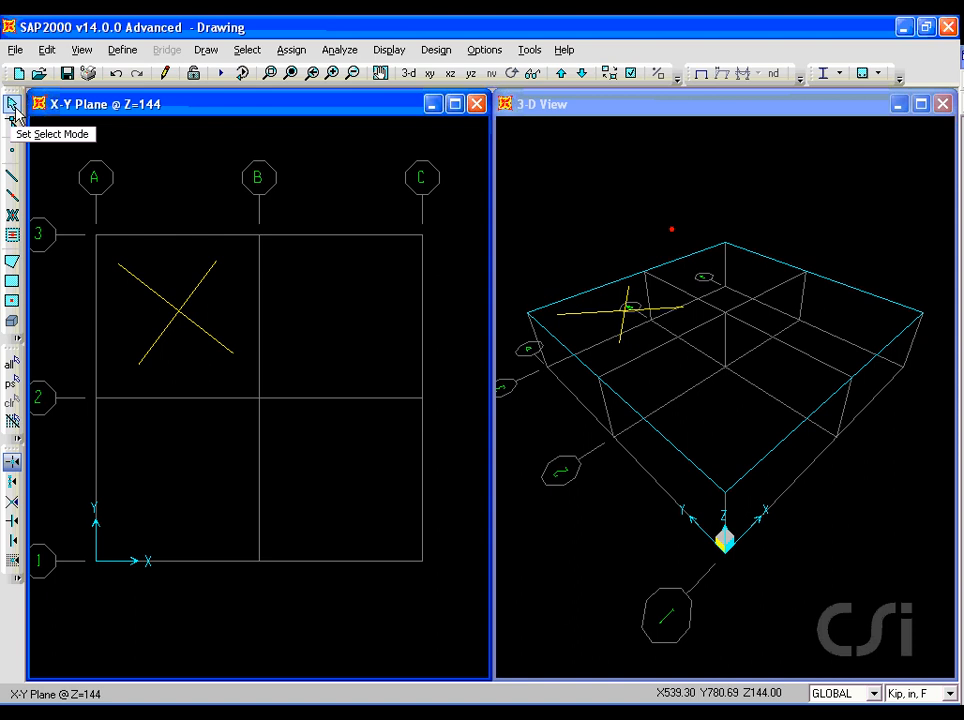
- Set the Y coordinate of the descending frame's lower end joint, nearest grid line B, to 400
{"action": "right_click", "coordinate": [232, 354]}
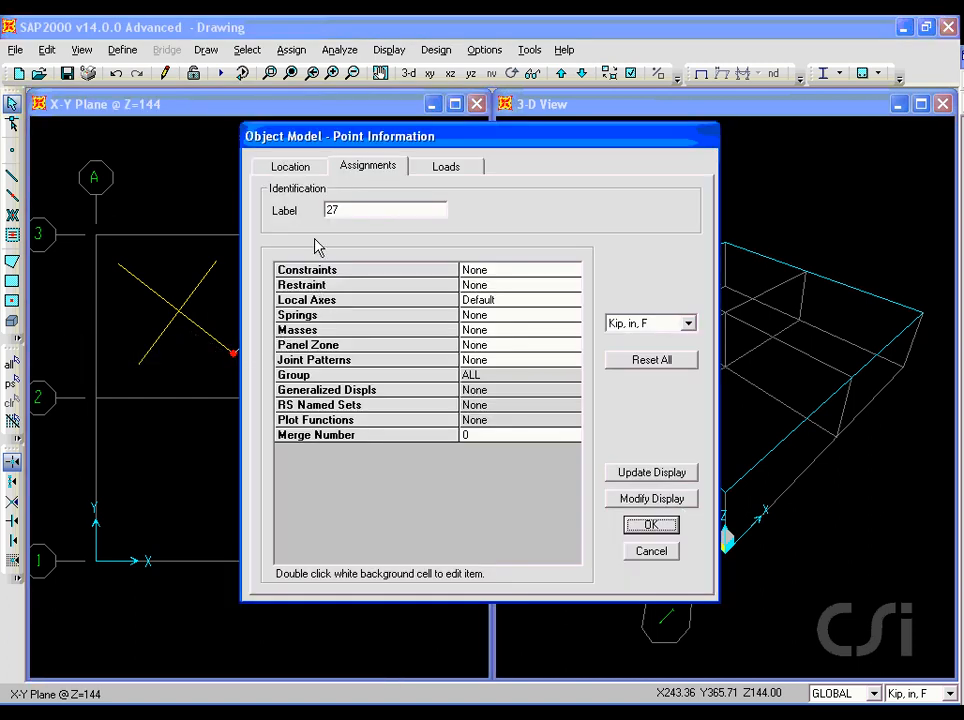
{"action": "left_click", "coordinate": [292, 167]}
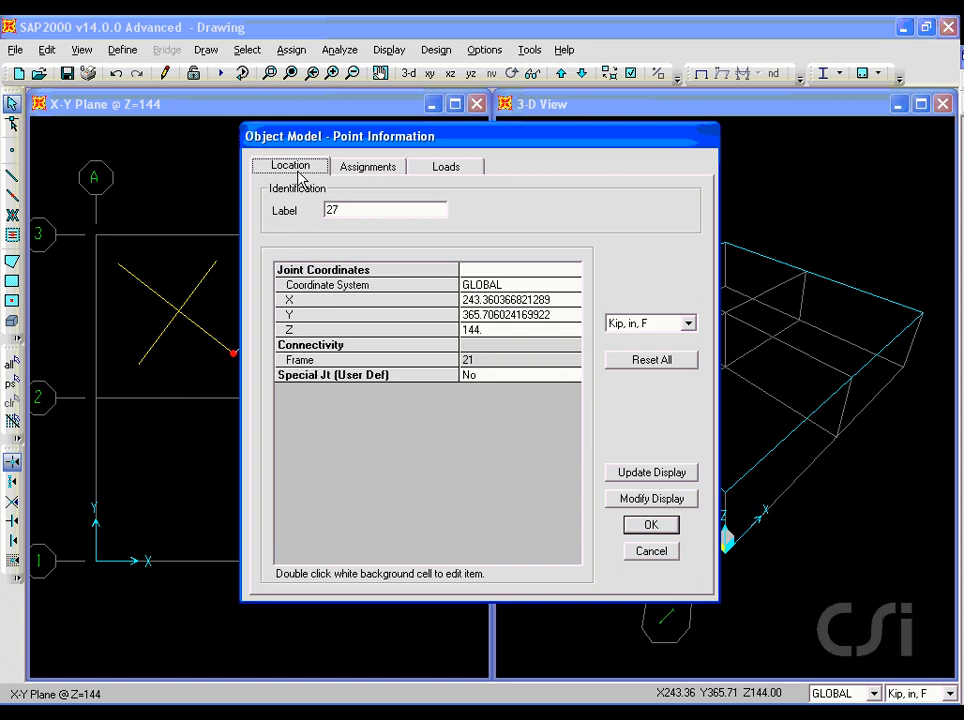
{"action": "double_click", "coordinate": [470, 328]}
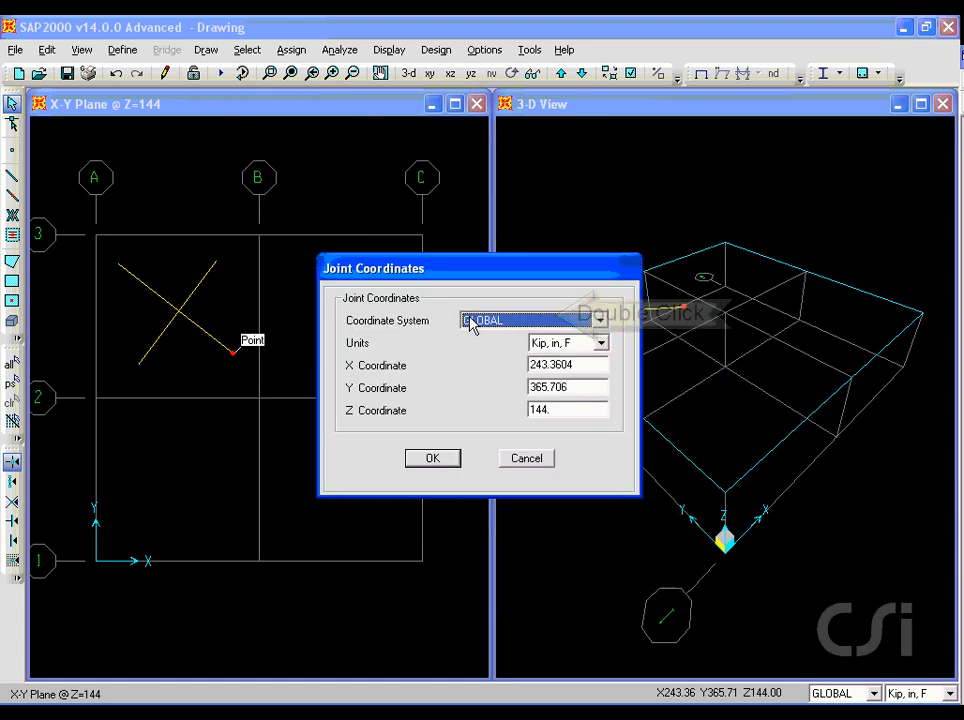
{"action": "double_click", "coordinate": [555, 388]}
{"action": "type", "text": "400"}
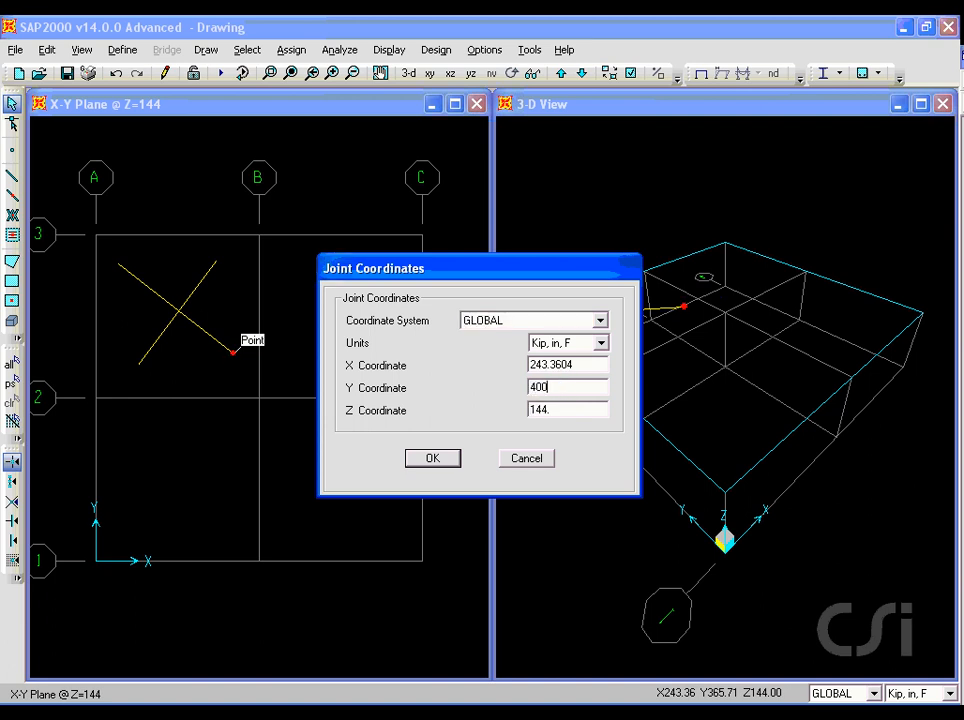
{"action": "left_click", "coordinate": [432, 458]}
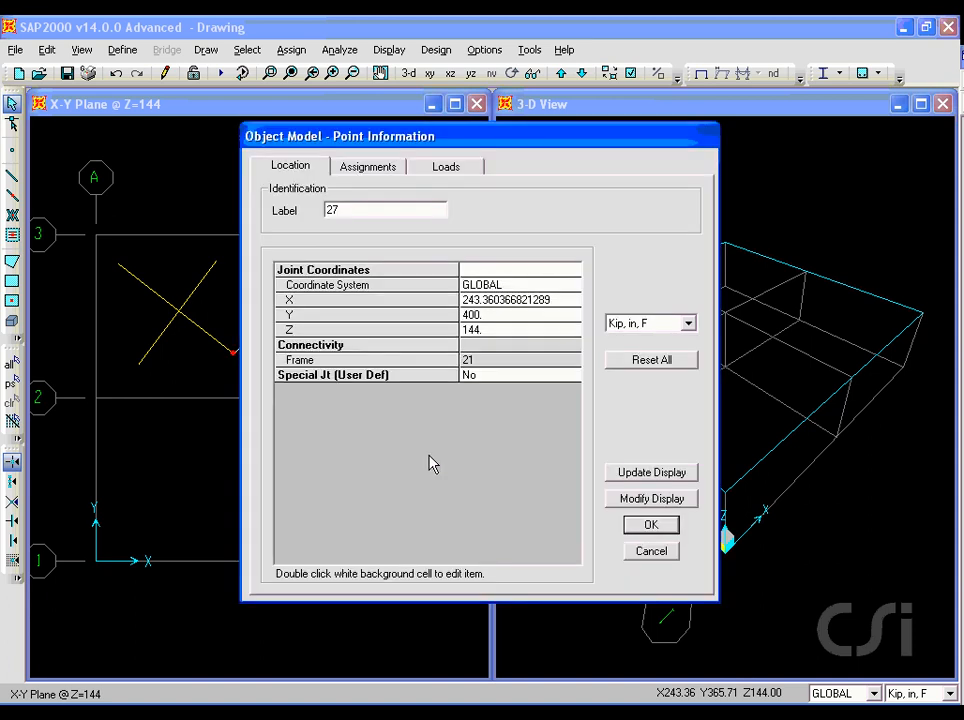
{"action": "left_click", "coordinate": [637, 530]}
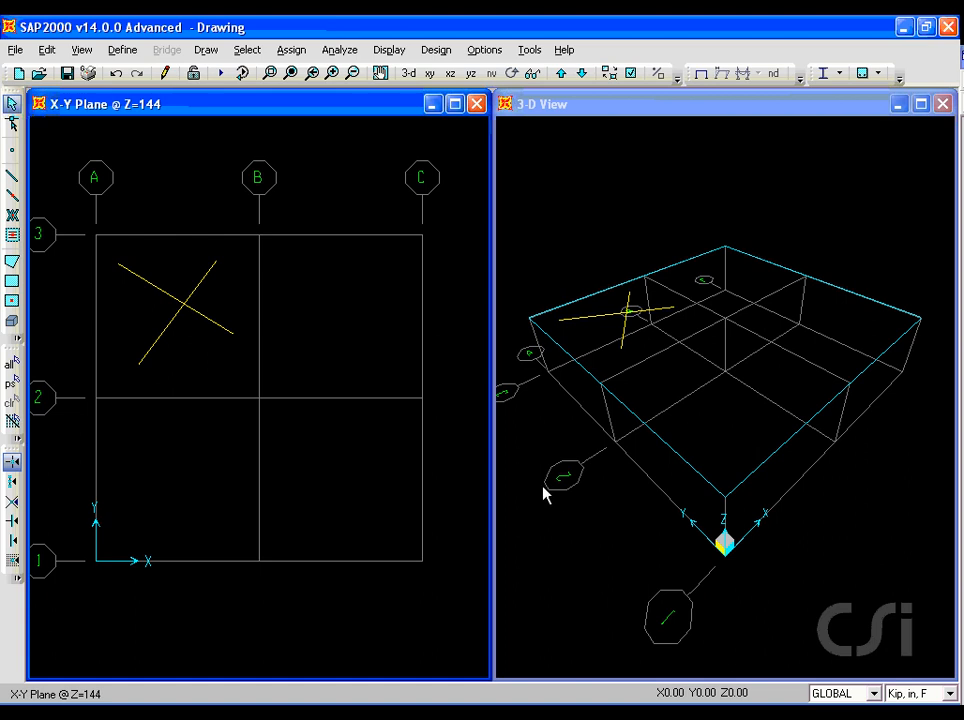
- Align the upper end point of the descending frame to X-ordinate 0, on grid line A
{"action": "left_click", "coordinate": [117, 265]}
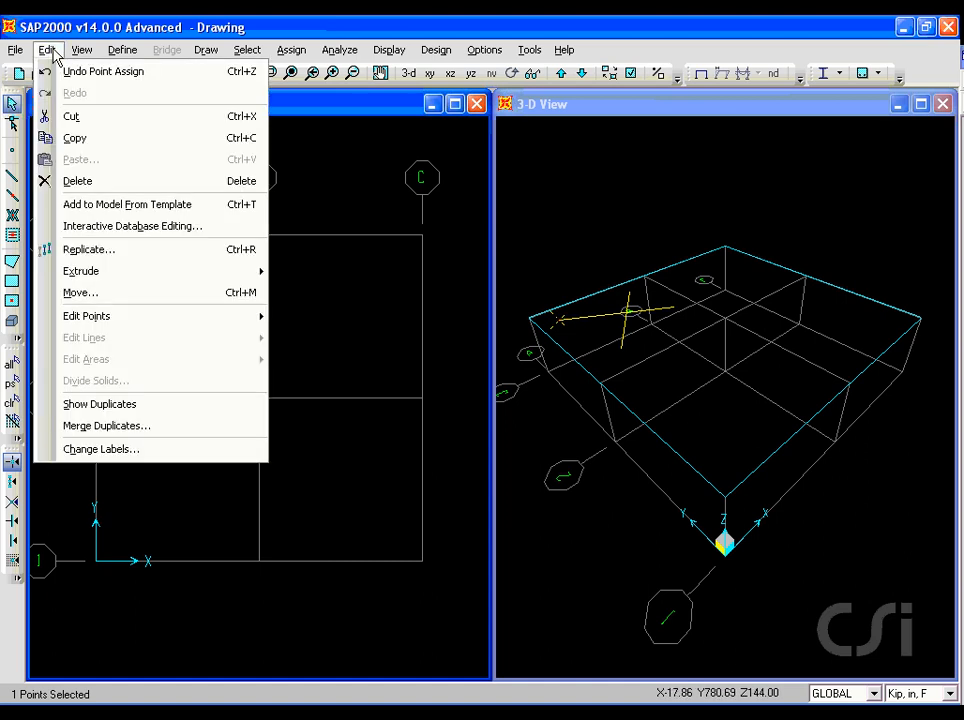
{"action": "mouse_move", "coordinate": [66, 316]}
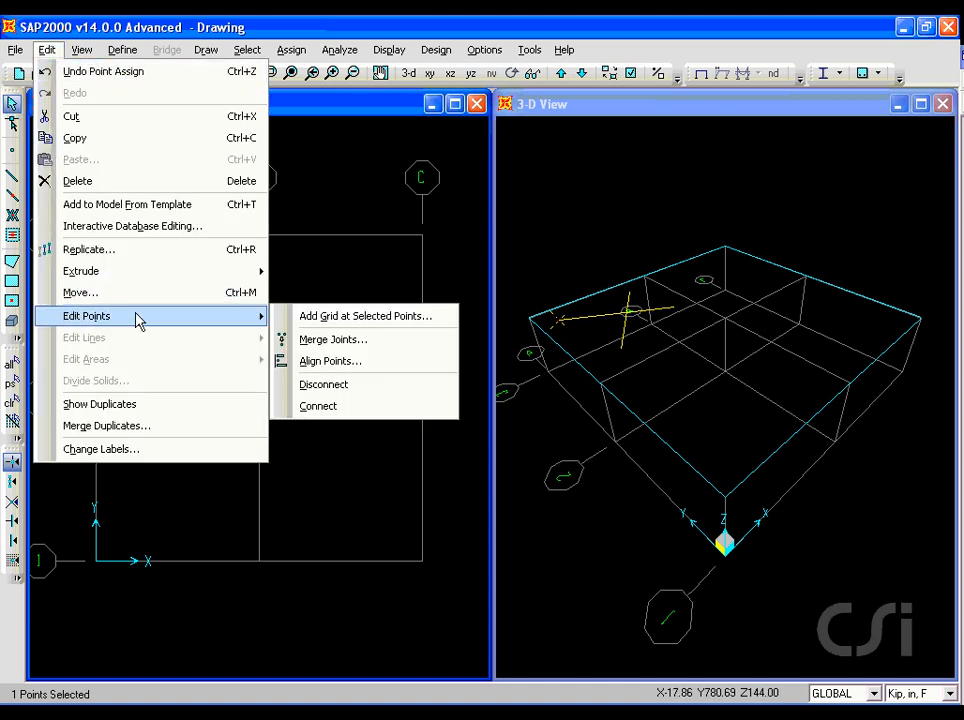
{"action": "left_click", "coordinate": [359, 367]}
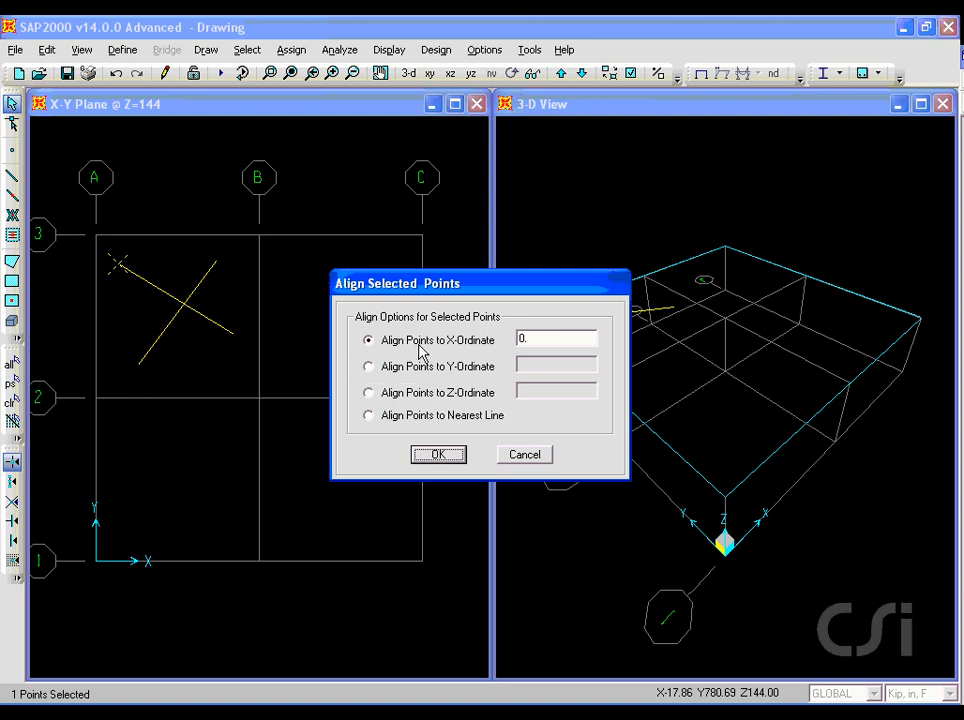
{"action": "left_click", "coordinate": [430, 456]}
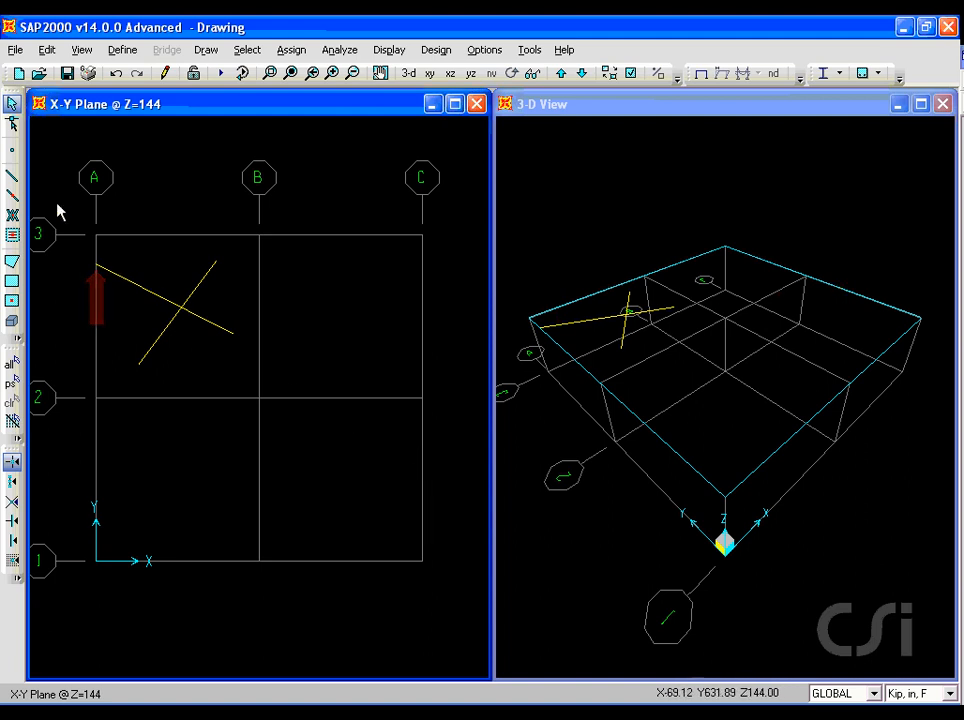
- Reshape the descending frame: move it whole until its lower end is about X 260, Y 357, then relocate that end to about X 247, Y 417
{"action": "left_click", "coordinate": [13, 123]}
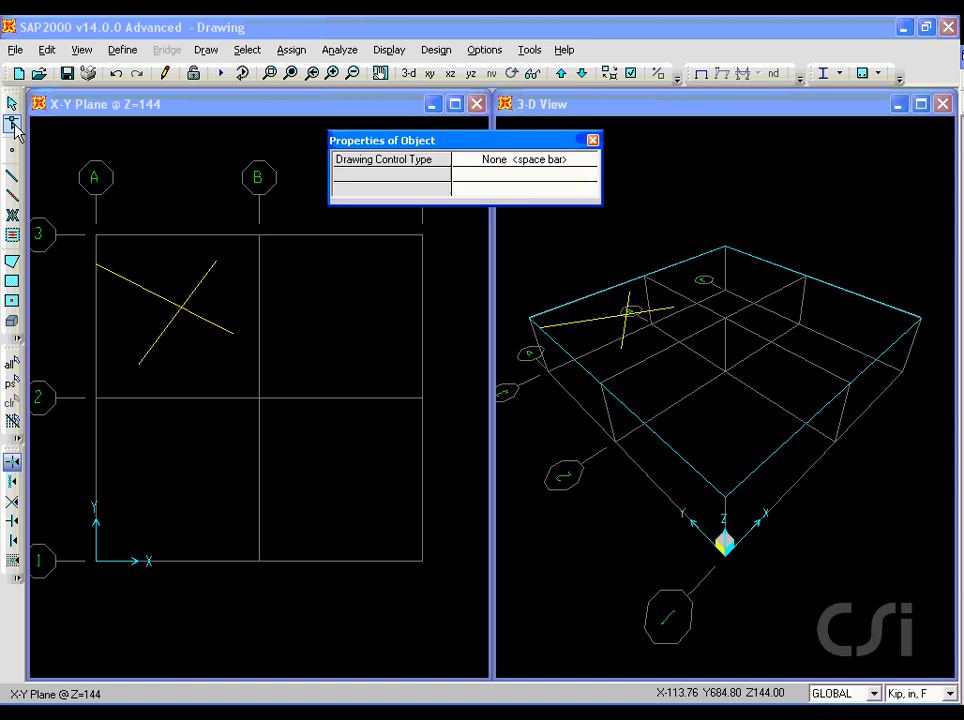
{"action": "left_click", "coordinate": [196, 316]}
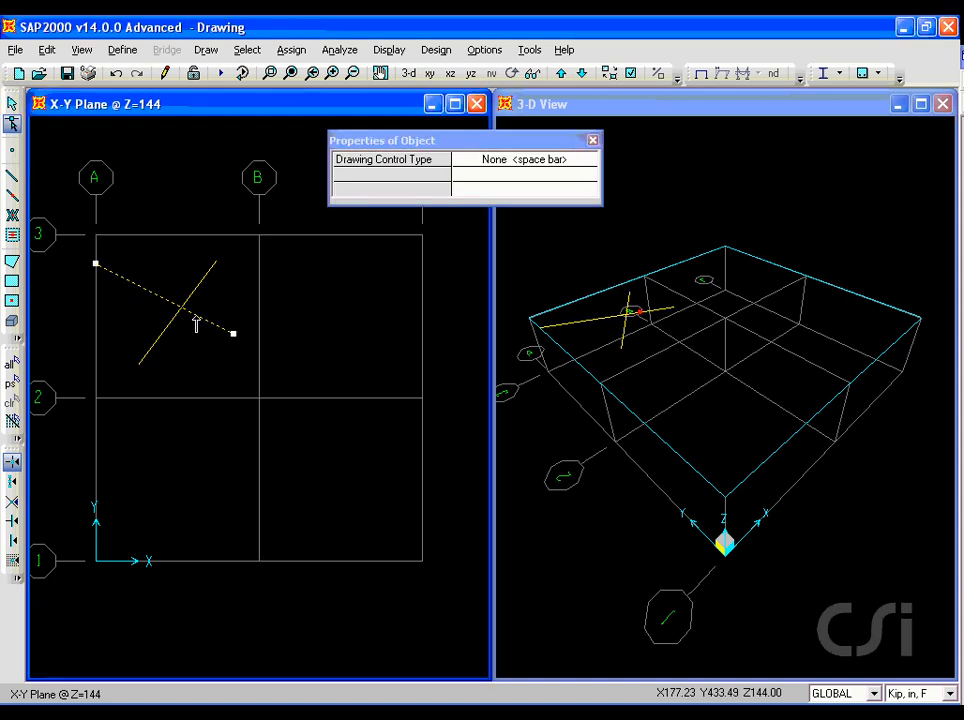
{"action": "left_click_drag", "start_coordinate": [195, 323], "coordinate": [206, 347]}
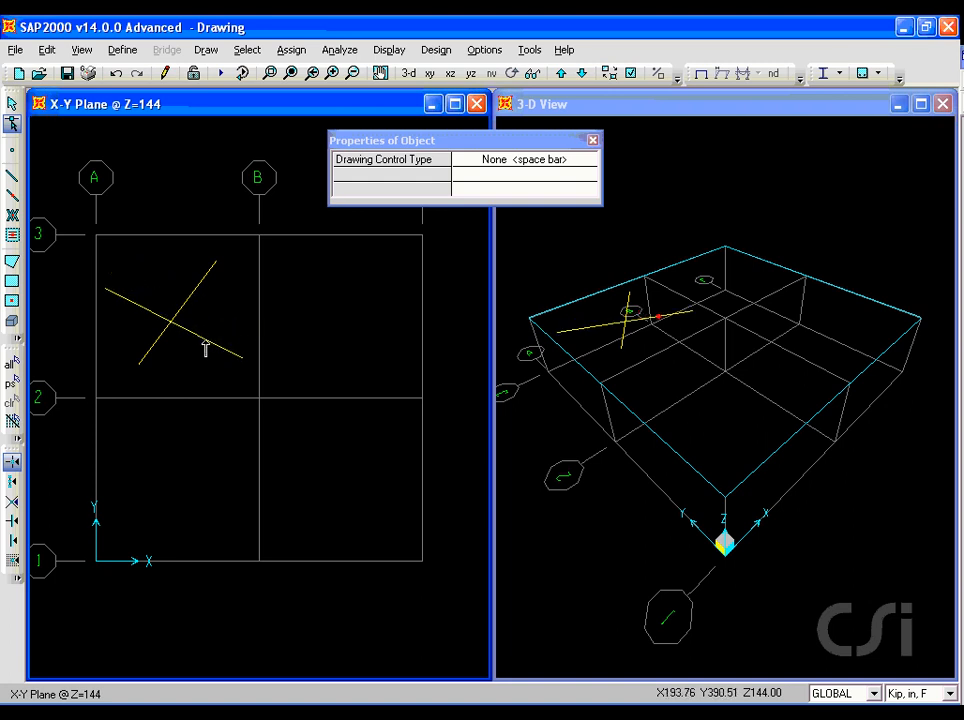
{"action": "left_click", "coordinate": [206, 347]}
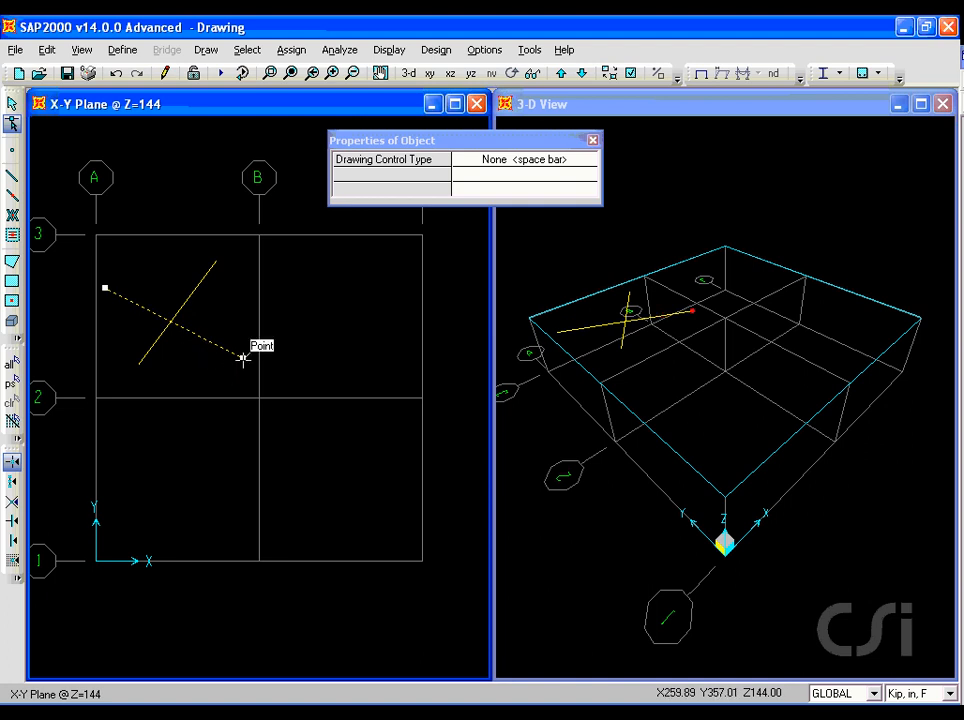
{"action": "left_click_drag", "start_coordinate": [243, 357], "coordinate": [235, 327]}
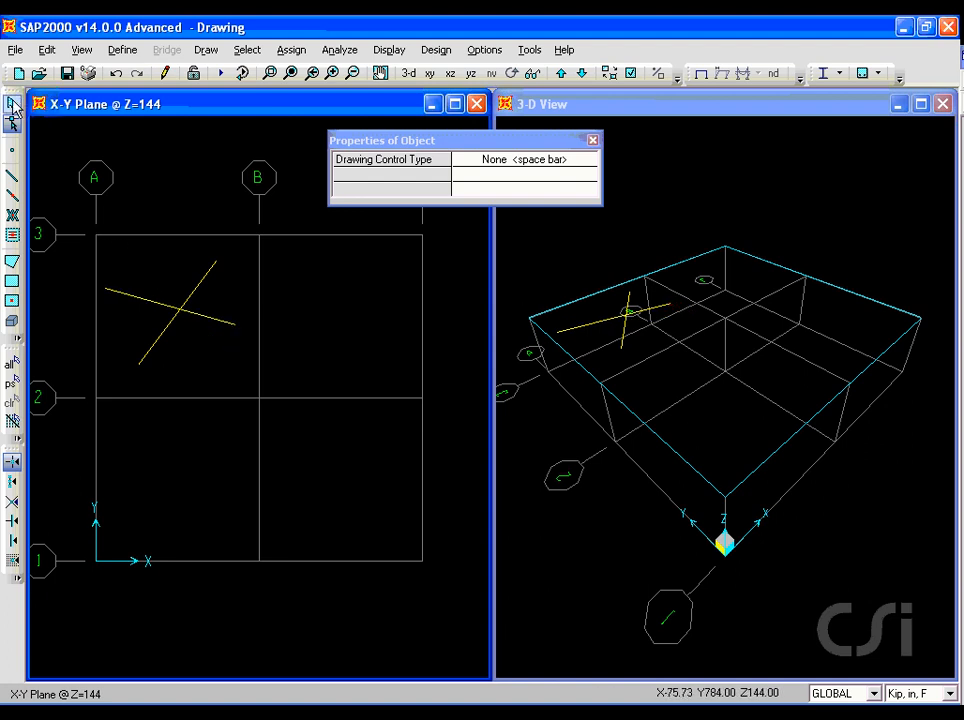
{"action": "left_click", "coordinate": [13, 104]}
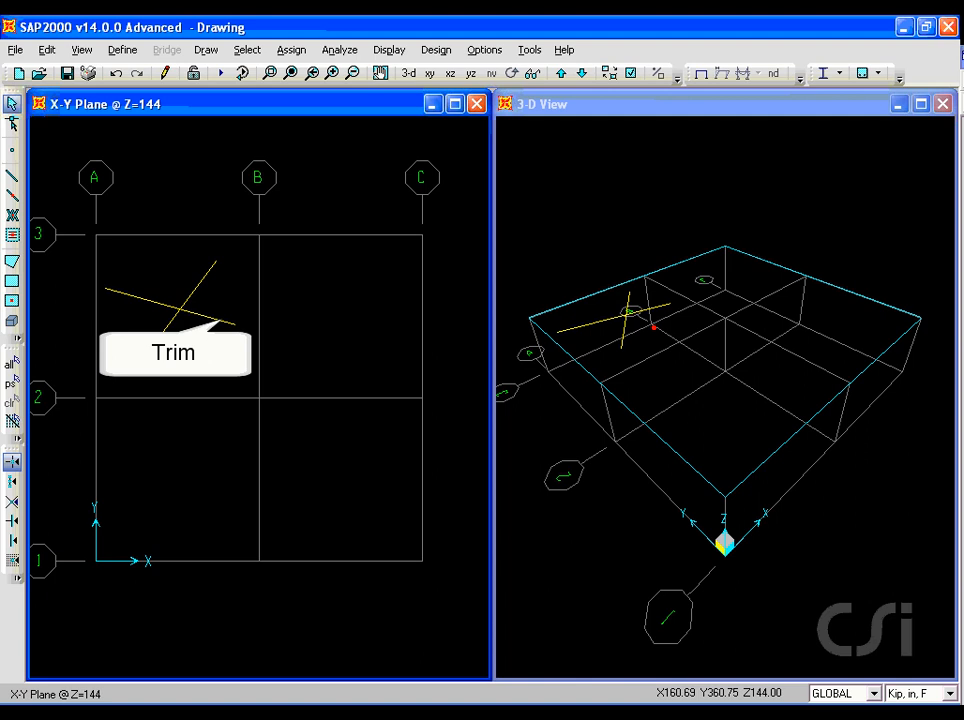
- Trim the descending frame at its lower end, nearest grid line B, back to the frame that crosses it
{"action": "left_click", "coordinate": [219, 328]}
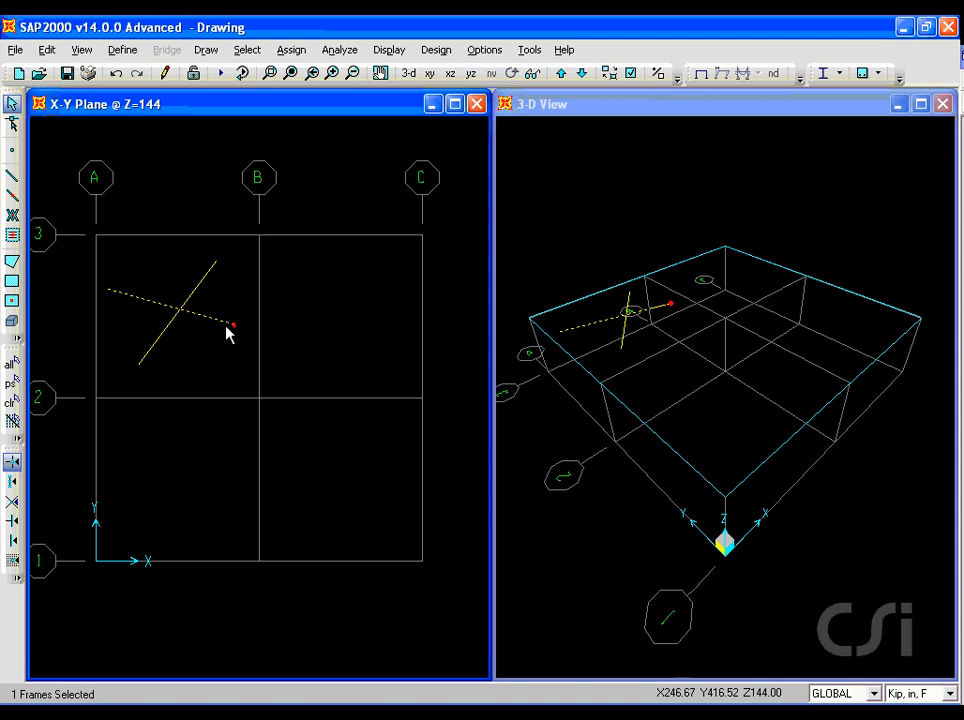
{"action": "left_click", "coordinate": [234, 326]}
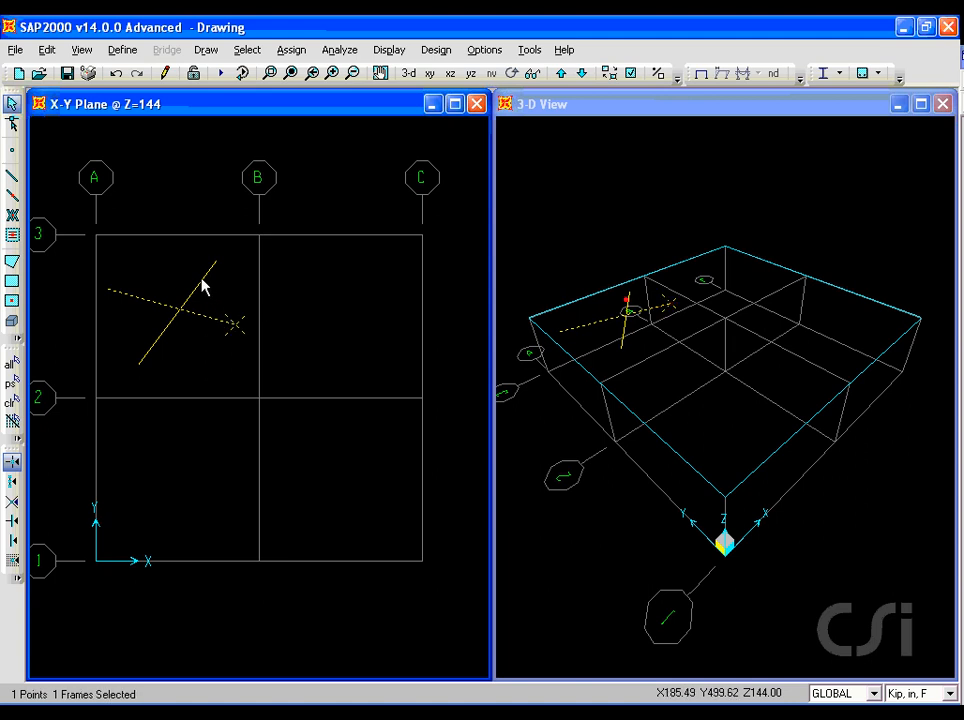
{"action": "left_click", "coordinate": [201, 287]}
{"action": "left_click", "coordinate": [48, 50]}
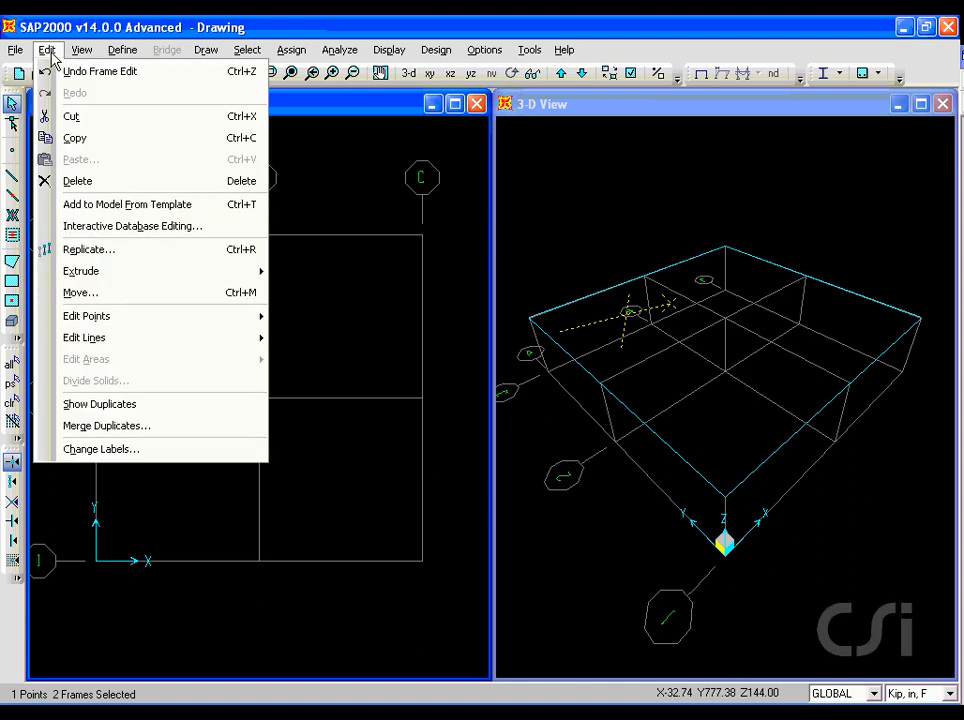
{"action": "mouse_move", "coordinate": [66, 342]}
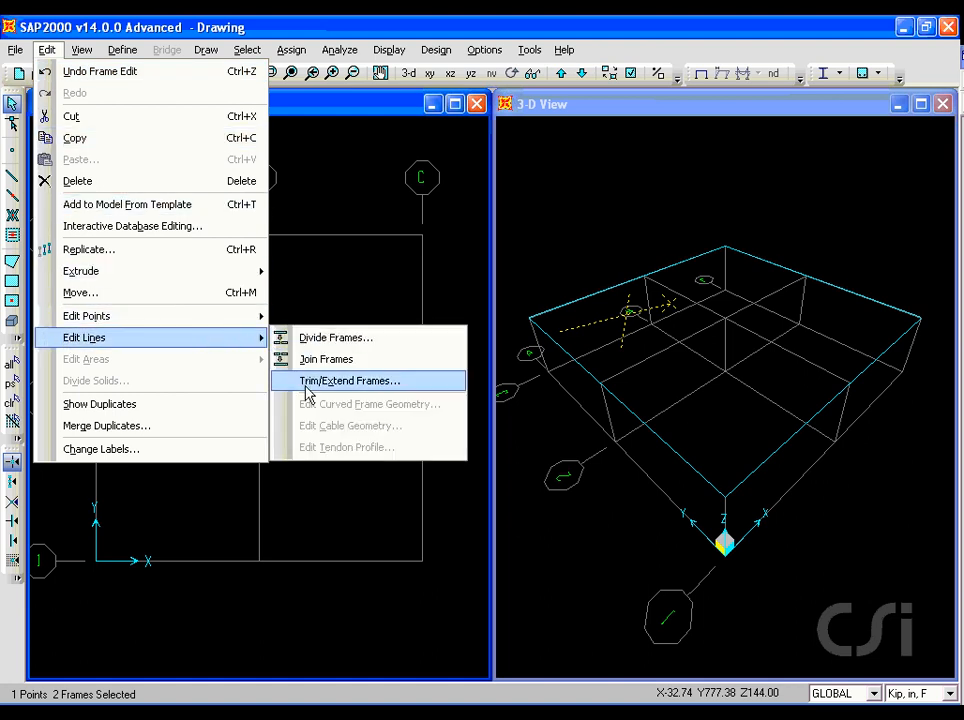
{"action": "left_click", "coordinate": [387, 388]}
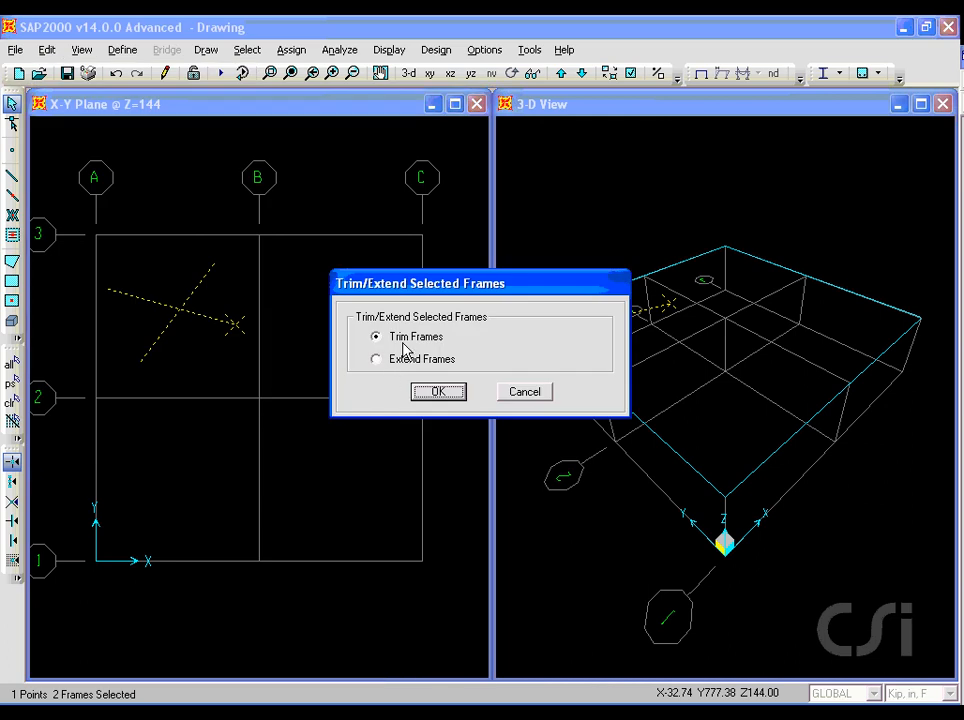
{"action": "left_click", "coordinate": [437, 393]}
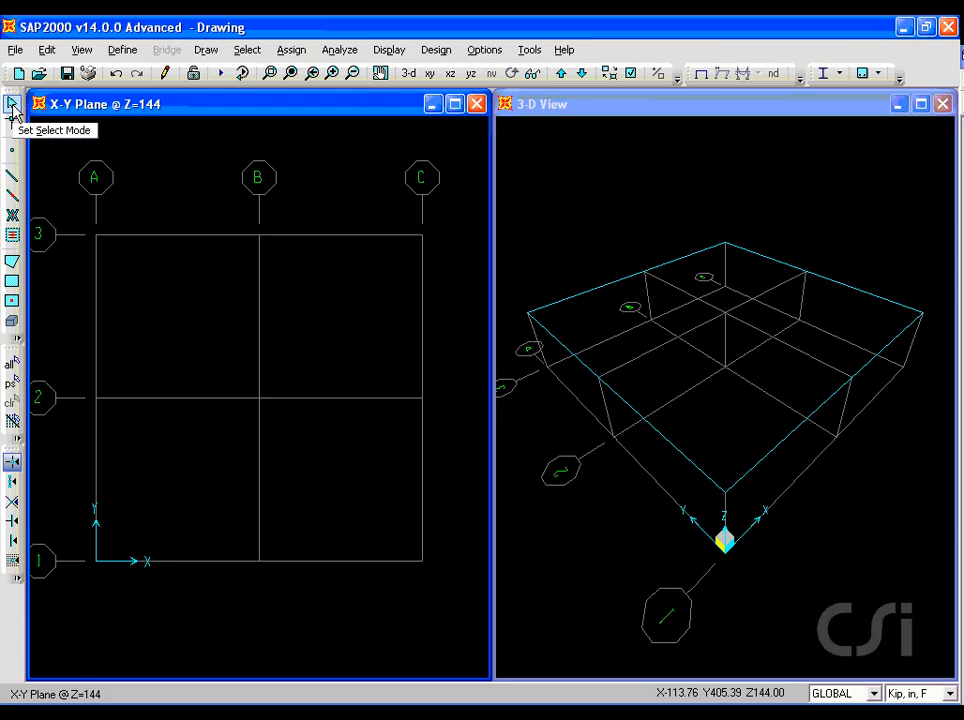
- Quick-draw pinned FSEC1 X-braces in plan bay A-B between grid lines 2 and 3, and in bay B-C between 1 and 2
{"action": "left_click", "coordinate": [11, 220]}
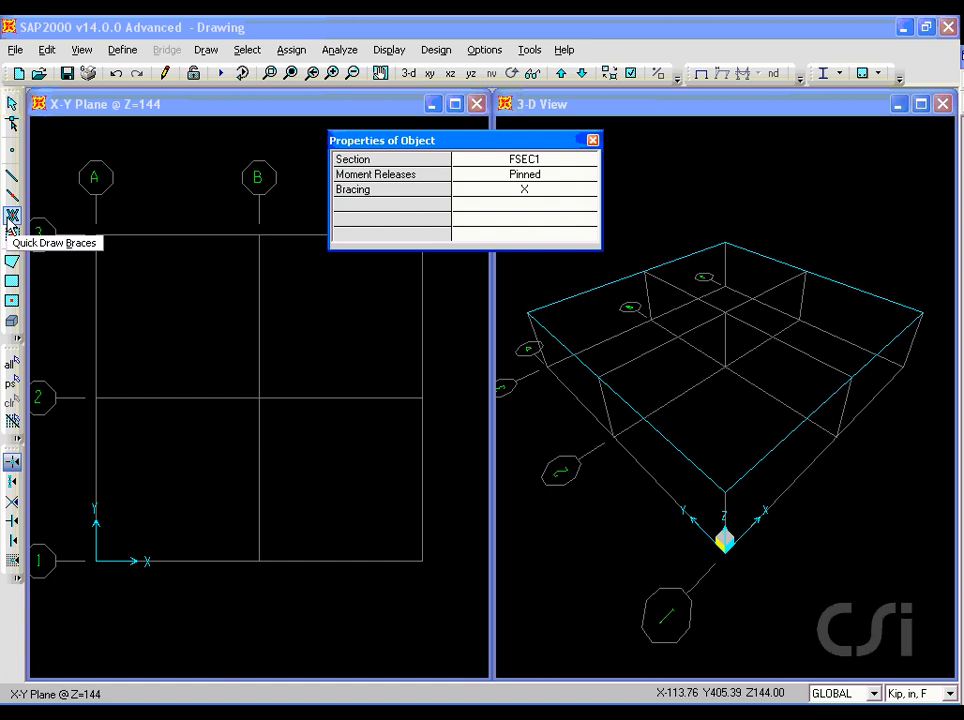
{"action": "left_click", "coordinate": [189, 332]}
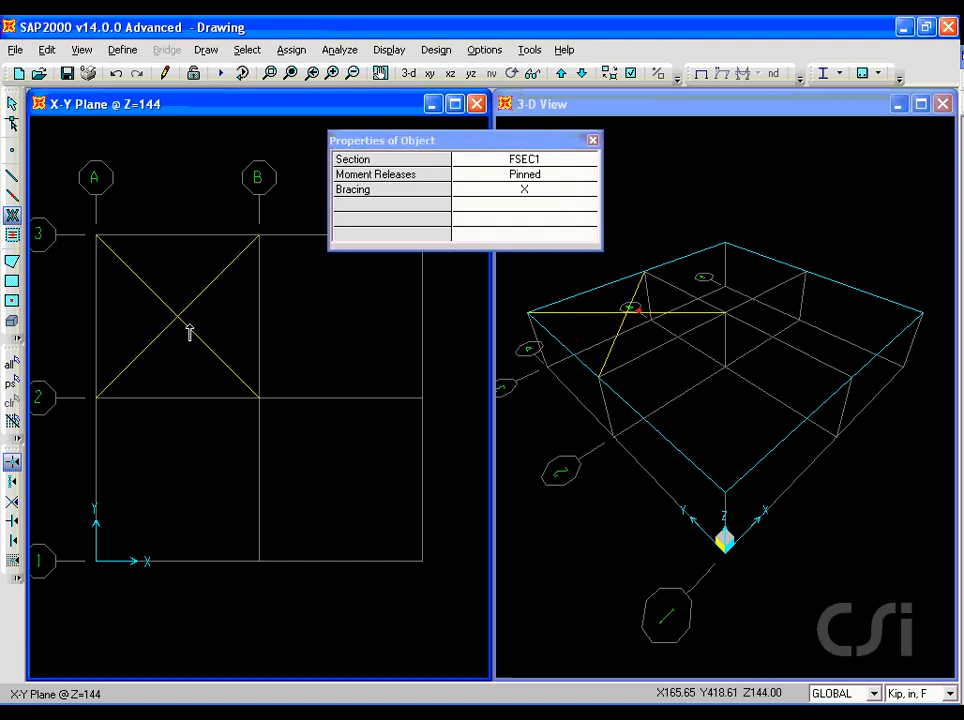
{"action": "left_click", "coordinate": [305, 469]}
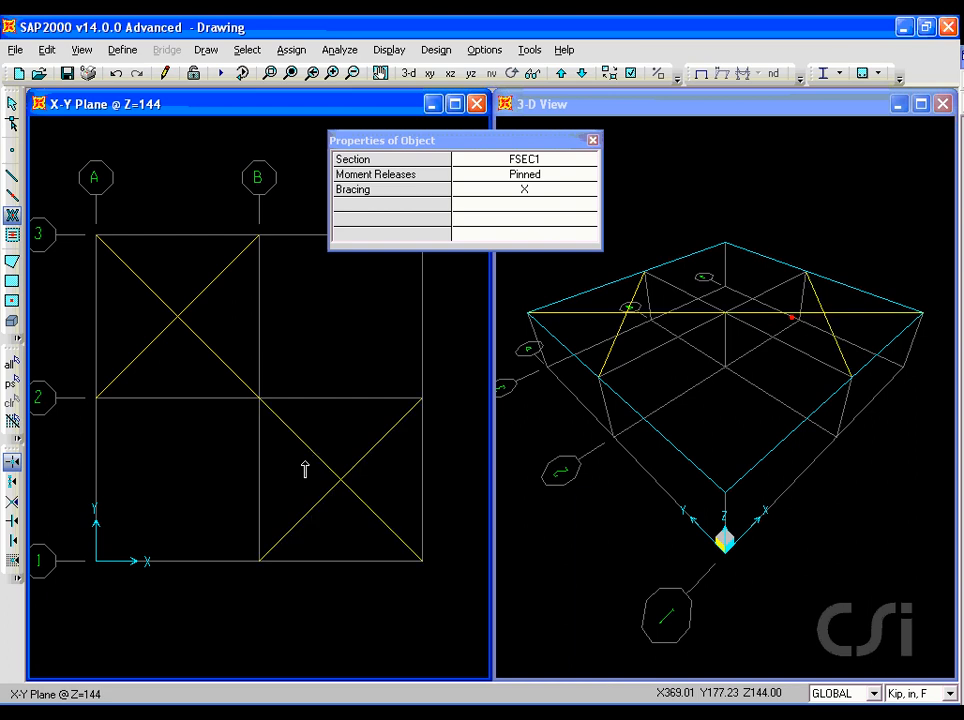
{"action": "left_click", "coordinate": [13, 104]}
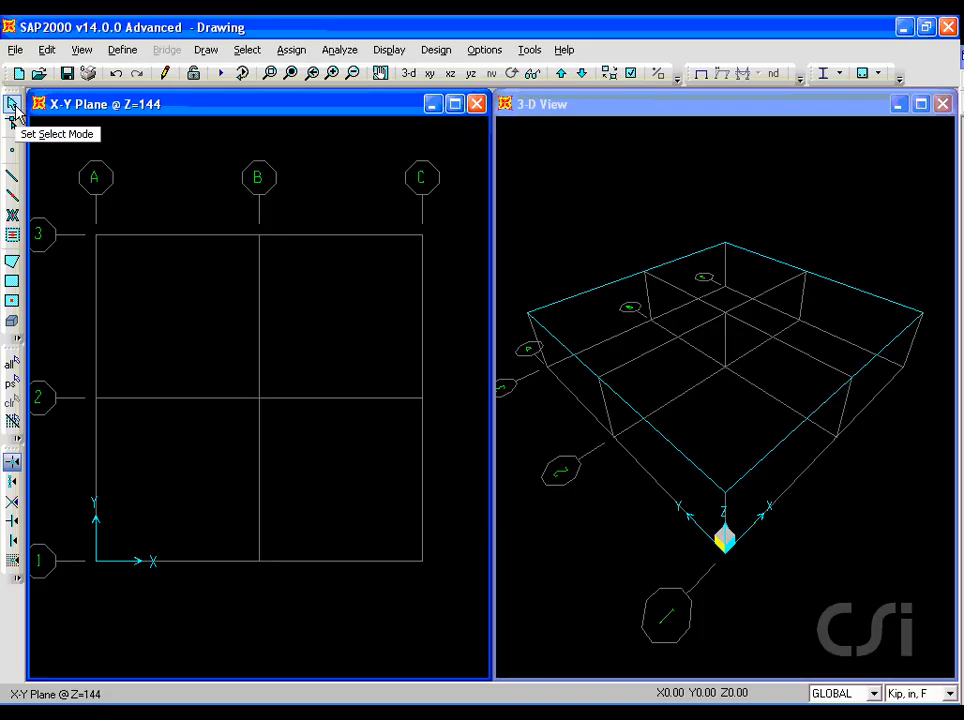
- Between grid lines 2 and 3, quick-draw three secondary beams Parallel to Y or R in bay A-B and three Parallel to X or T in bay B-C
{"action": "left_click", "coordinate": [12, 237]}
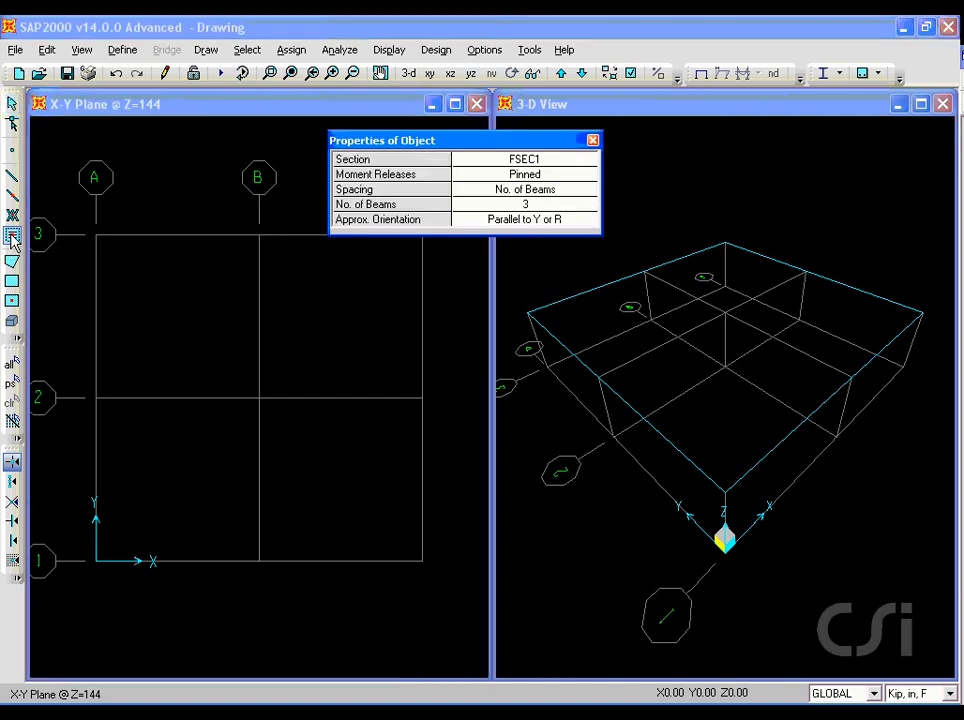
{"action": "left_click", "coordinate": [155, 325]}
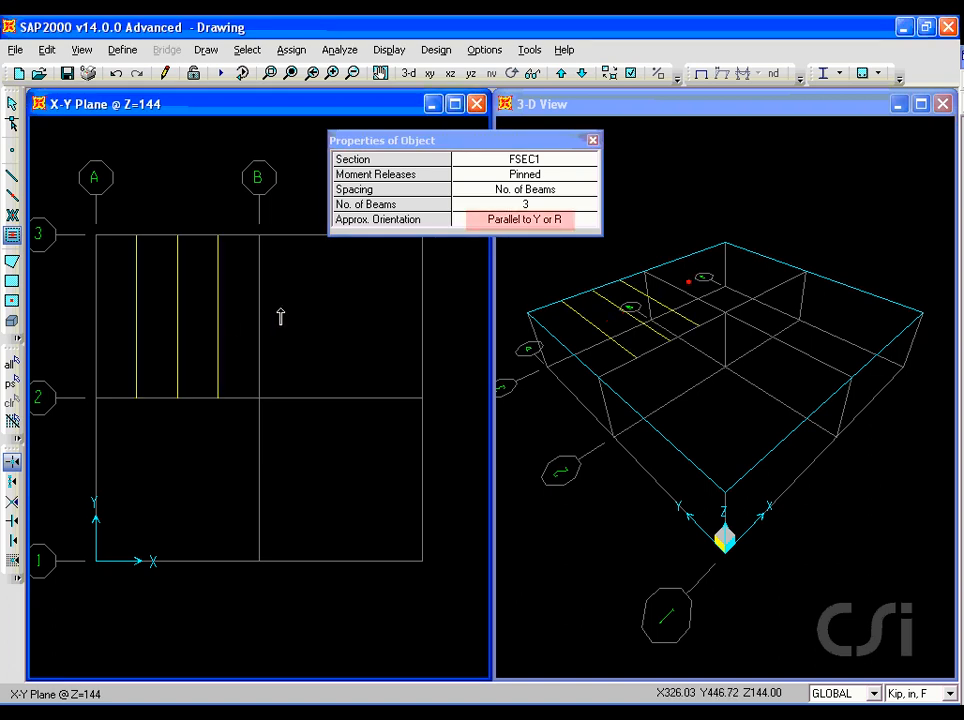
{"action": "left_click", "coordinate": [505, 226]}
{"action": "left_click", "coordinate": [503, 222]}
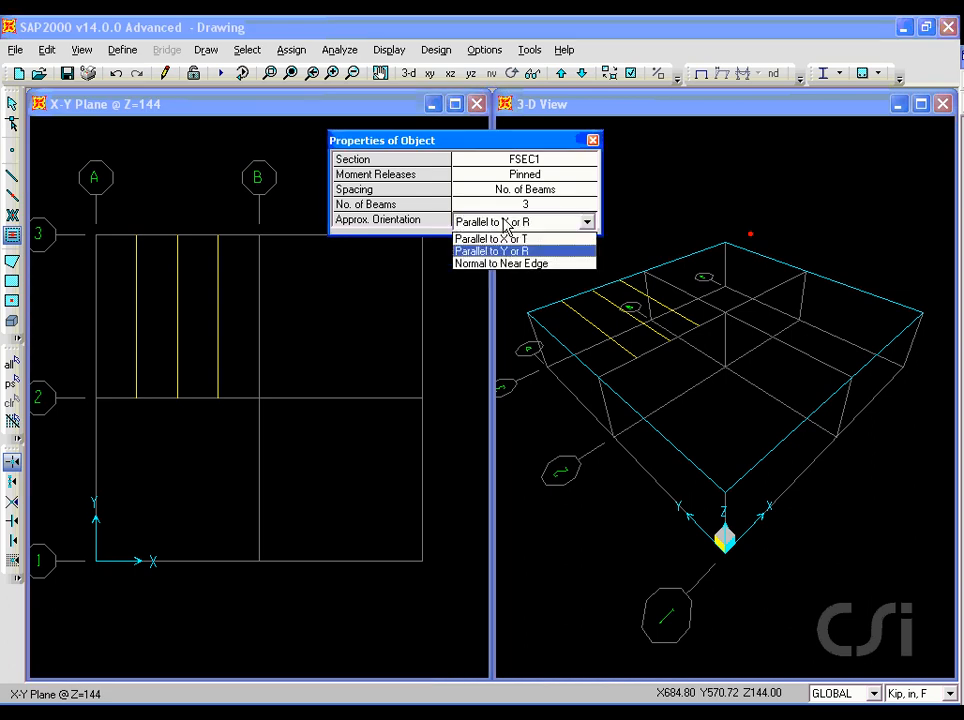
{"action": "left_click", "coordinate": [505, 240]}
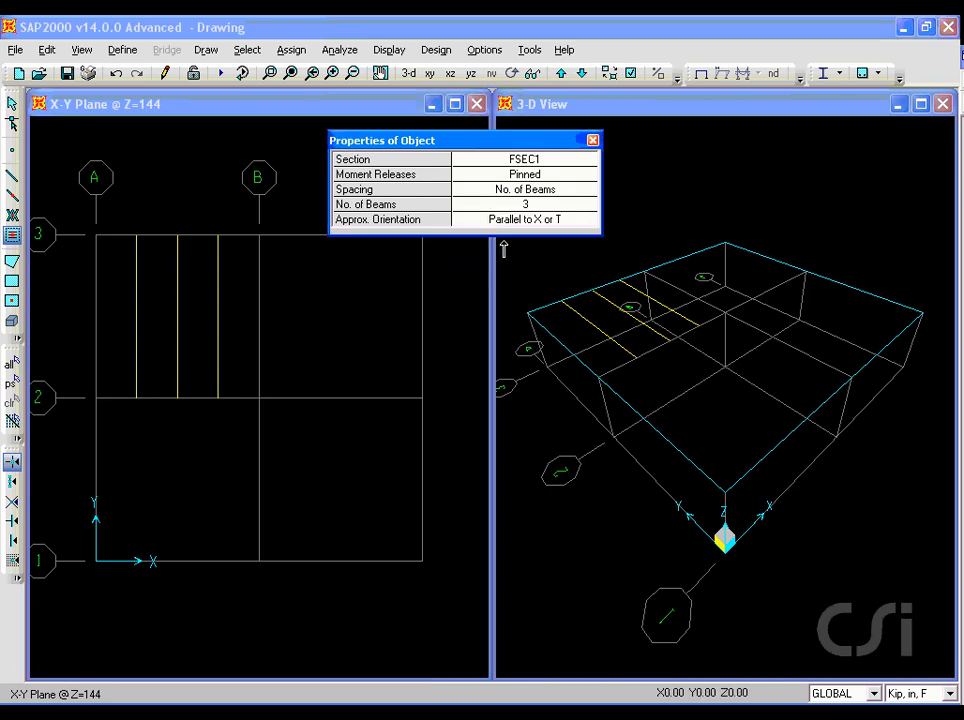
{"action": "left_click", "coordinate": [372, 309]}
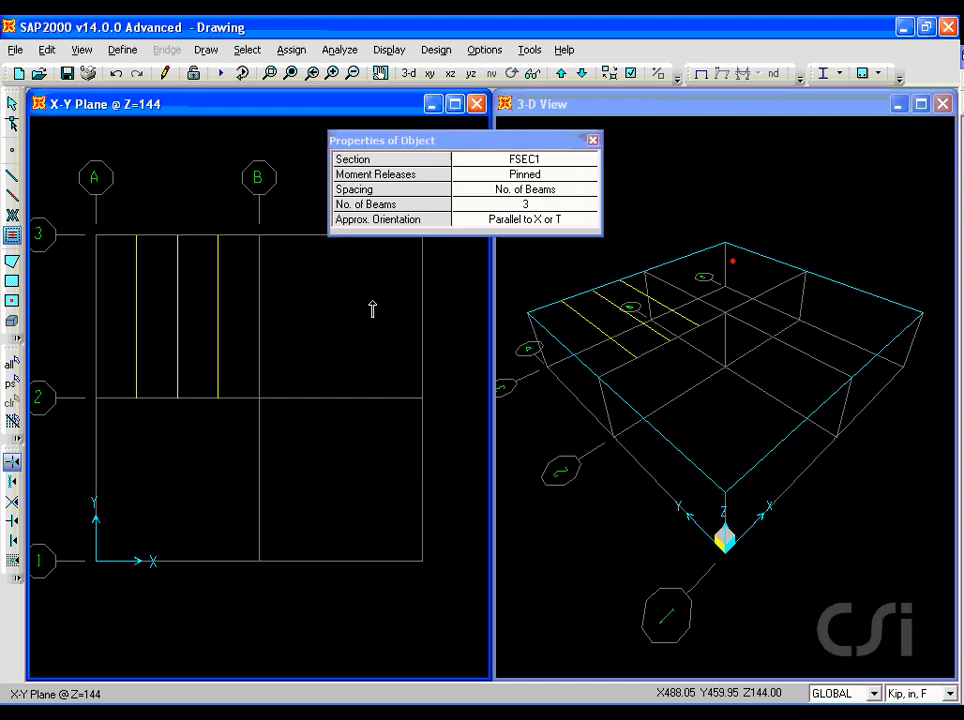
- Add three secondary beams oriented Normal to Near Edge in bay B-C, between grid line 2 and the nearest secondary beam
{"action": "left_click", "coordinate": [523, 222]}
{"action": "left_click", "coordinate": [521, 224]}
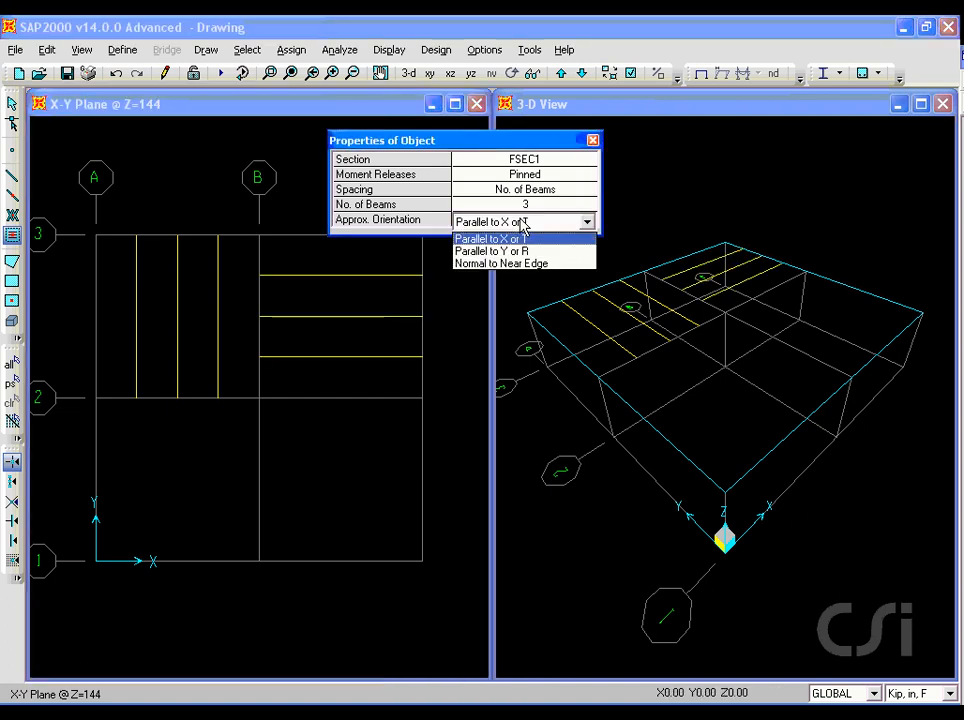
{"action": "left_click", "coordinate": [507, 264]}
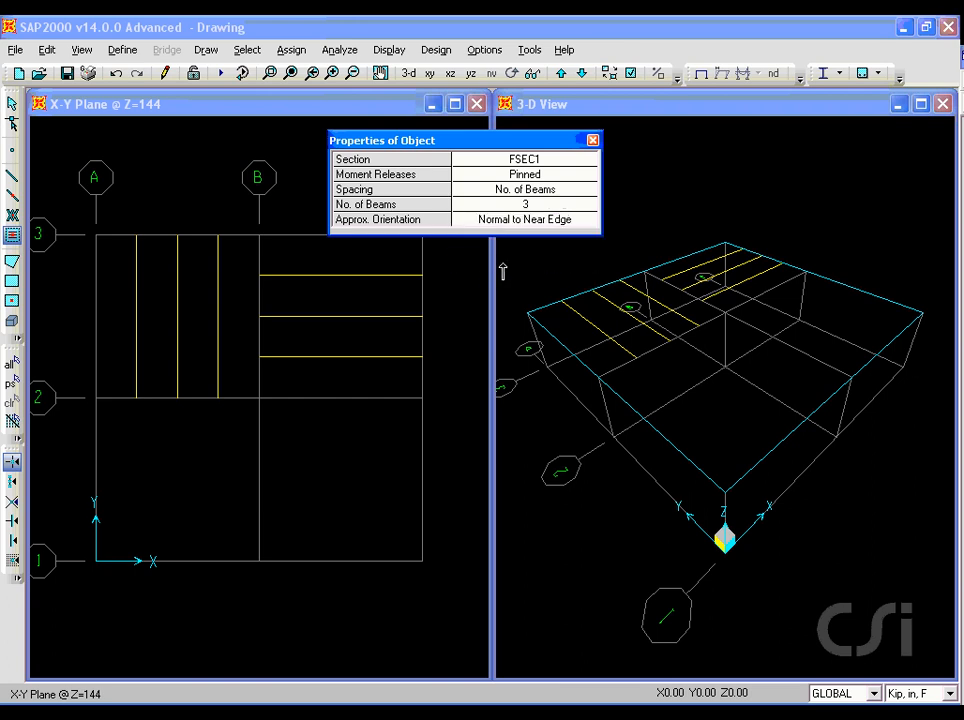
{"action": "left_click", "coordinate": [341, 385]}
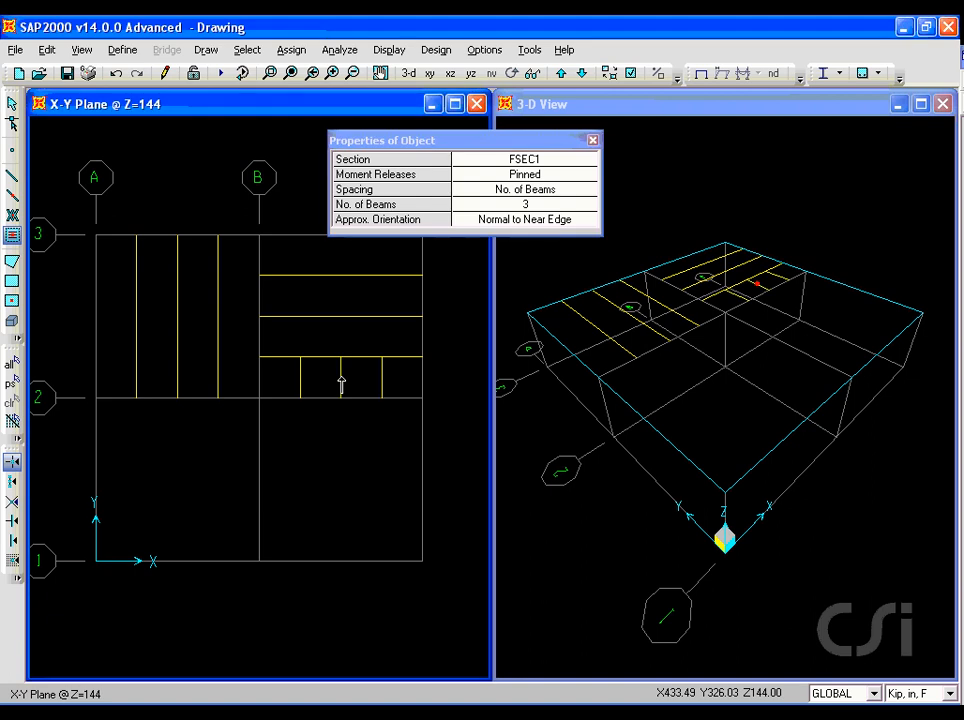
- Add three secondary beams oriented Normal to Near Edge in bay A-B, between grid line B and the nearest secondary beam
{"action": "left_click", "coordinate": [241, 329]}
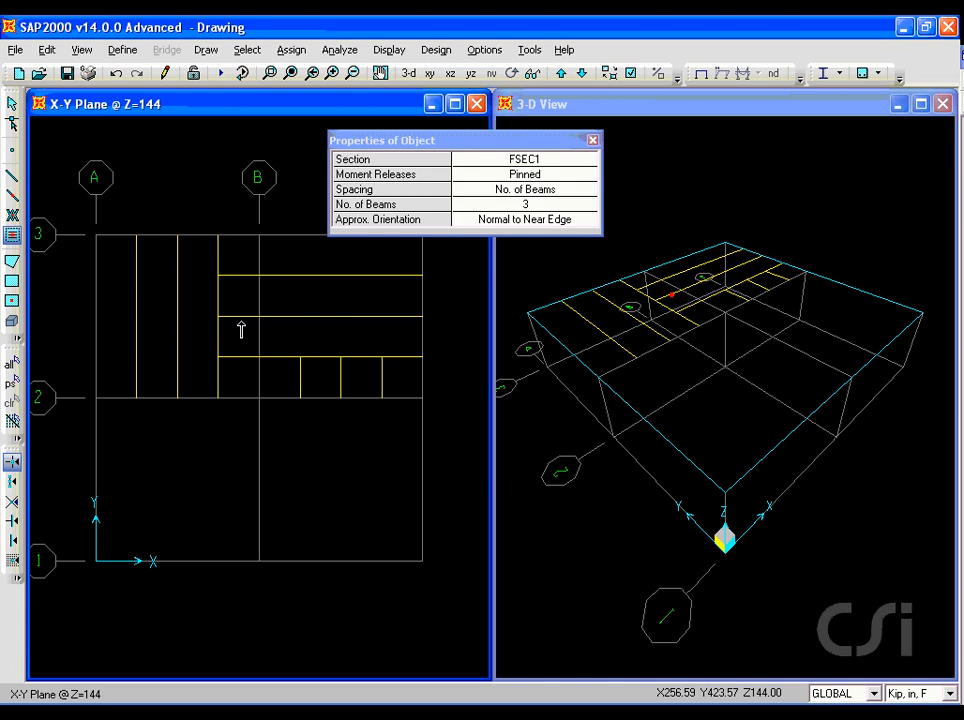
{"action": "left_click", "coordinate": [12, 103]}
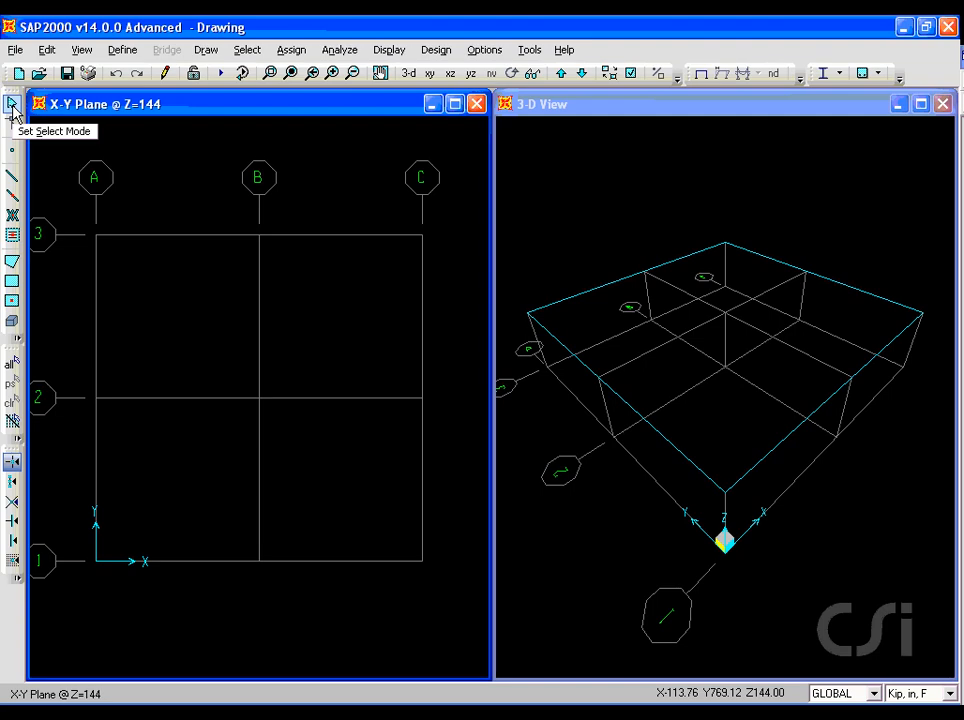
- Start an ASEC1 poly area with a free point just inside grid A-3, grid point B-3, and a free point in bay B-C
{"action": "left_click", "coordinate": [12, 263]}
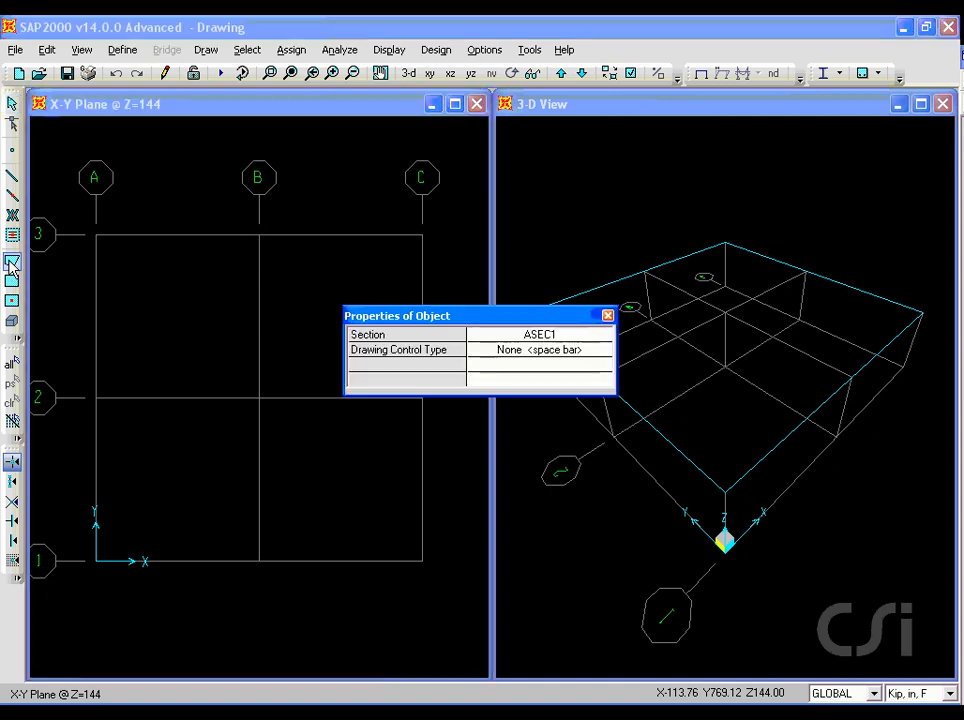
{"action": "left_click", "coordinate": [107, 270]}
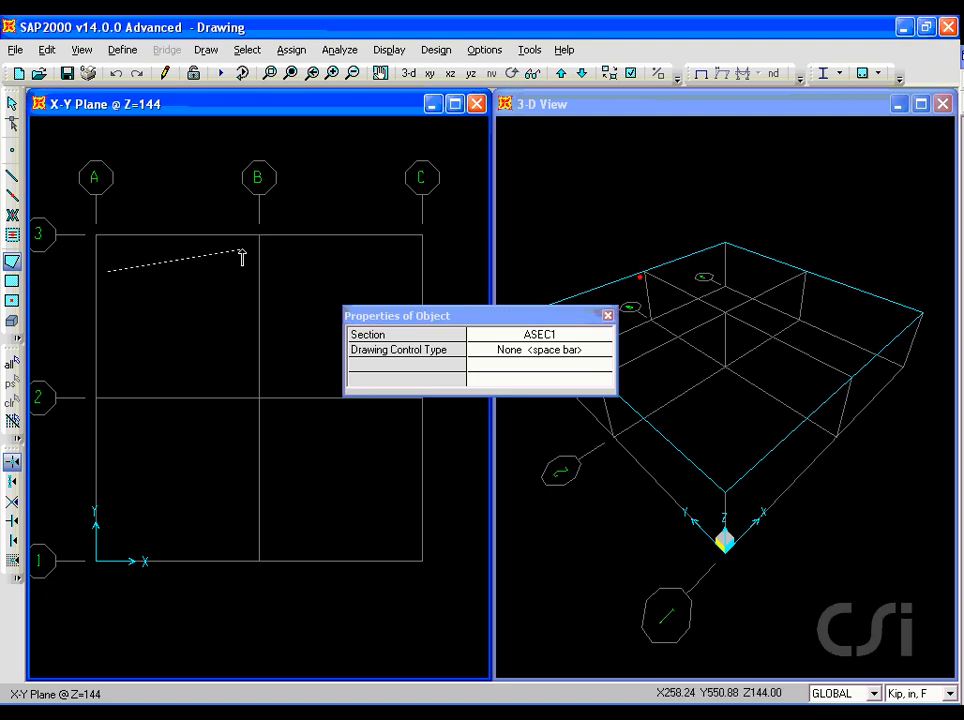
{"action": "left_click", "coordinate": [257, 236]}
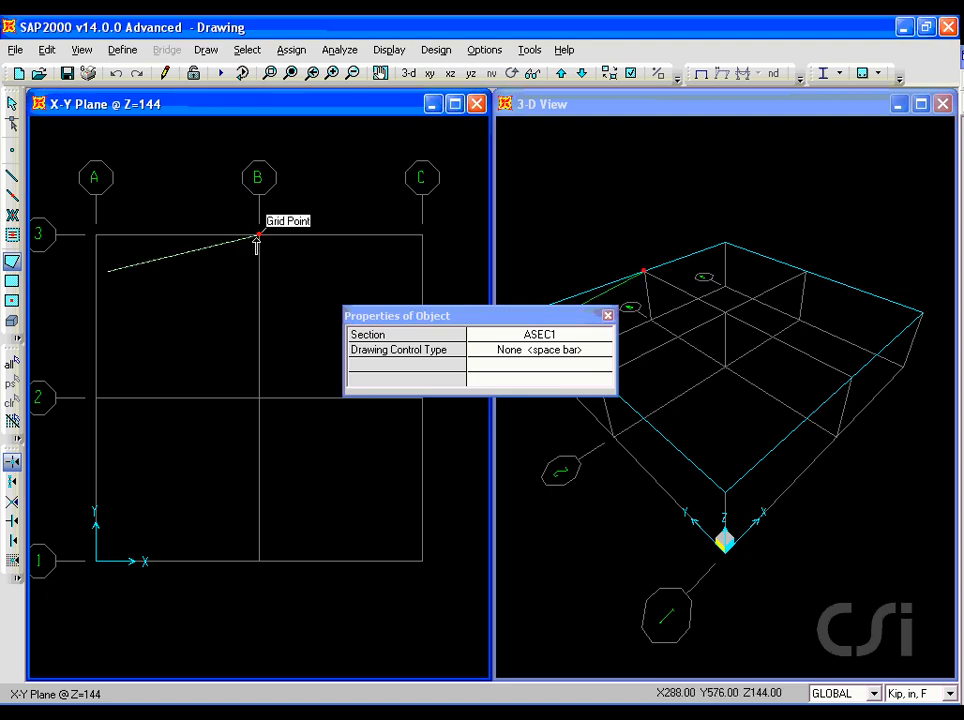
{"action": "left_click", "coordinate": [304, 310]}
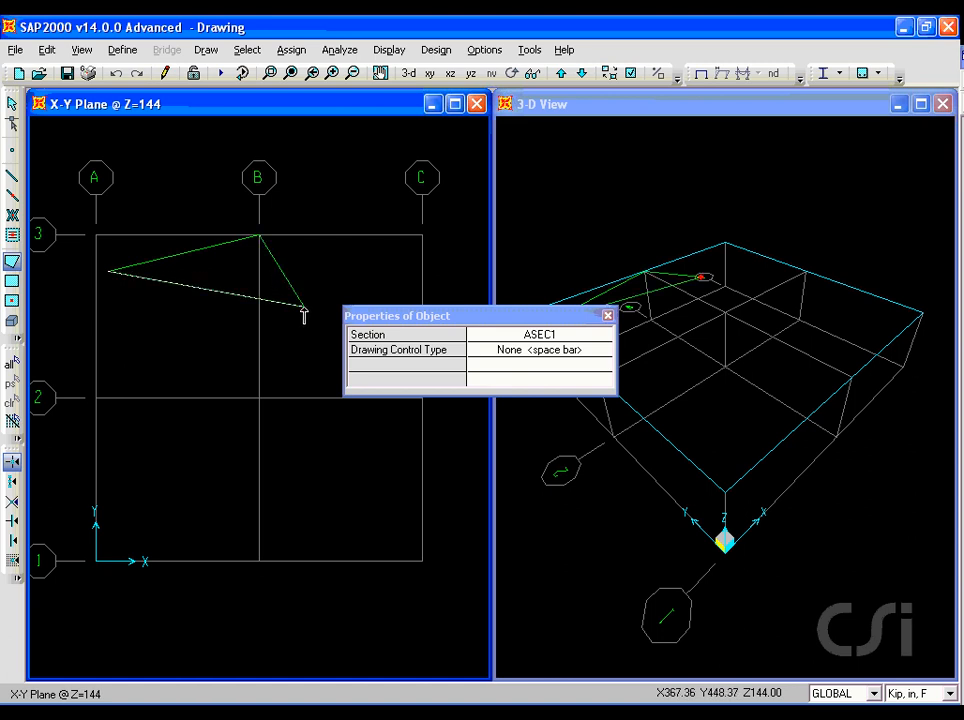
- Continue the poly area with a horizontal edge back to about X 162 and a vertical edge down to about Y 305, and finish it
{"action": "left_click", "coordinate": [511, 353]}
{"action": "left_click", "coordinate": [511, 353]}
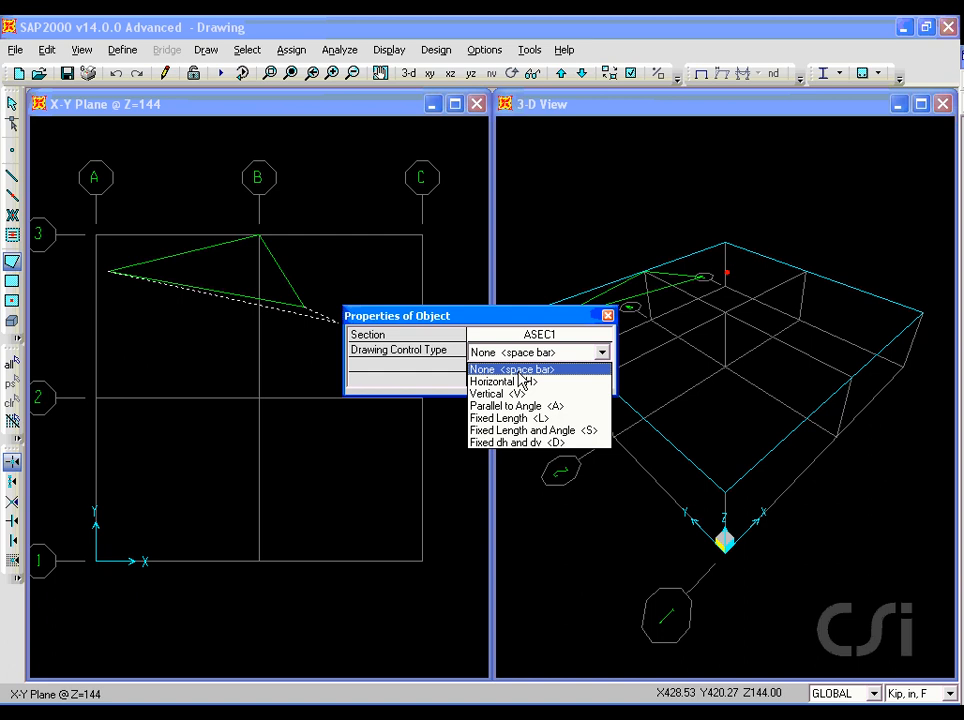
{"action": "left_click", "coordinate": [521, 372]}
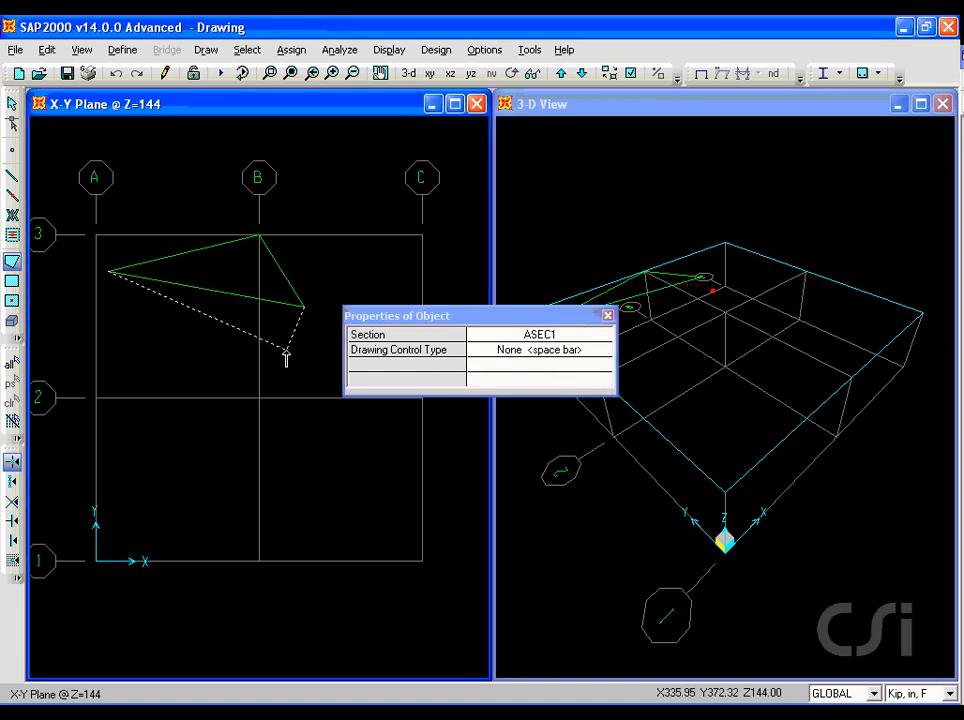
{"action": "key", "text": "h"}
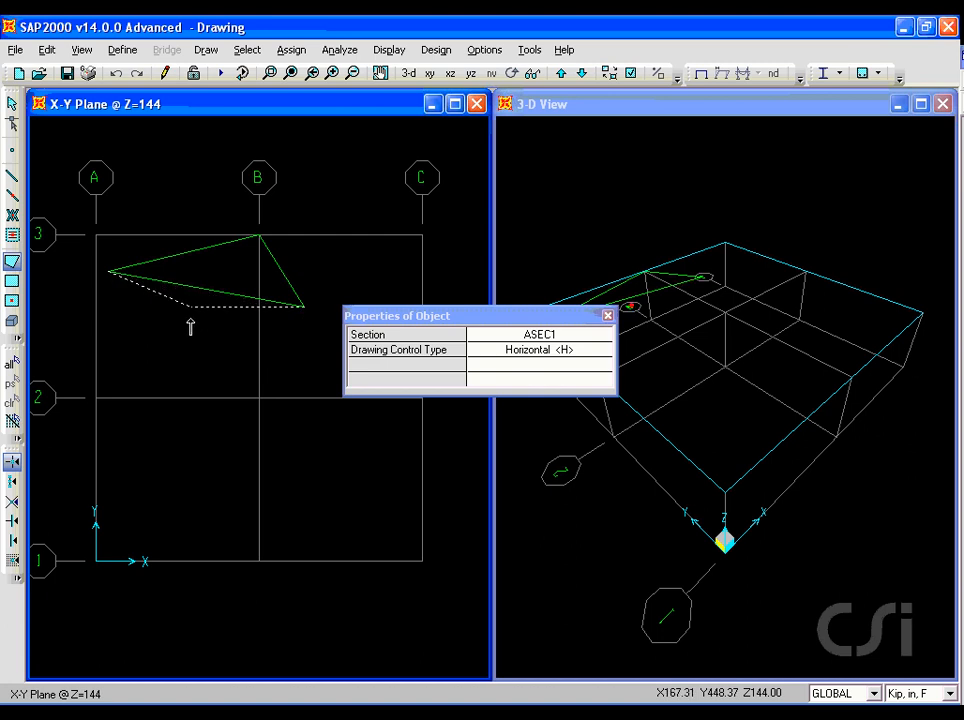
{"action": "key", "text": "space"}
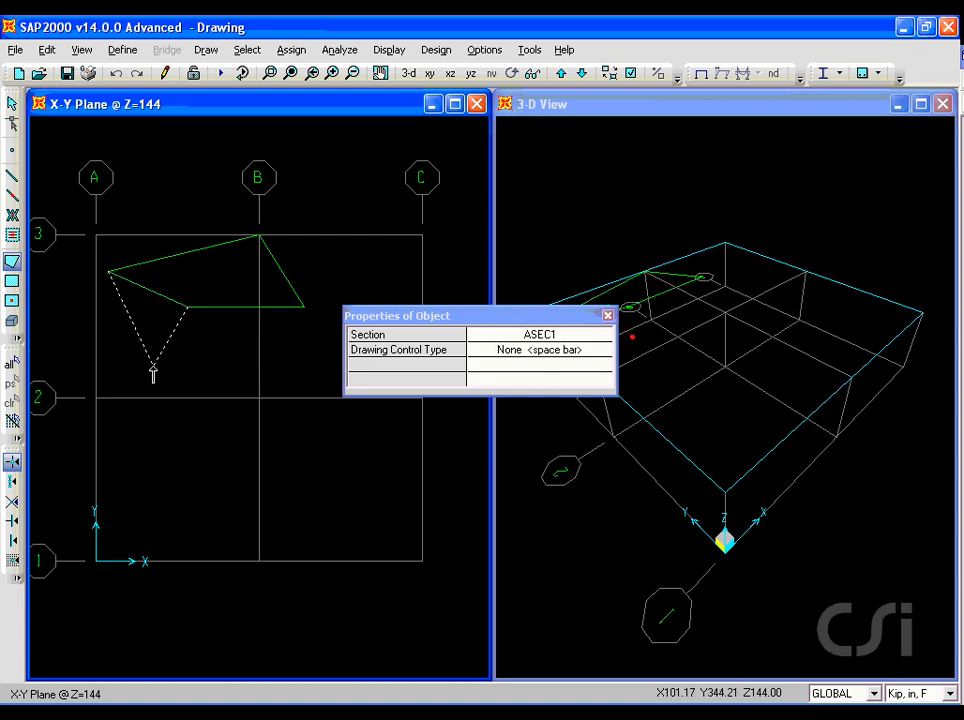
{"action": "key", "text": "v"}
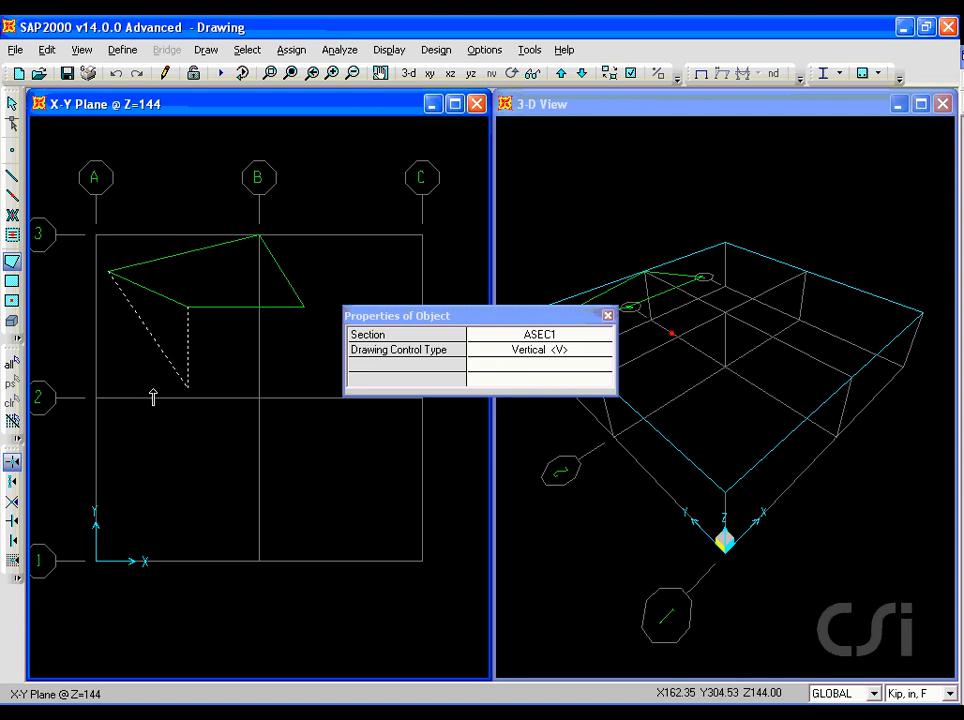
{"action": "left_click", "coordinate": [153, 393]}
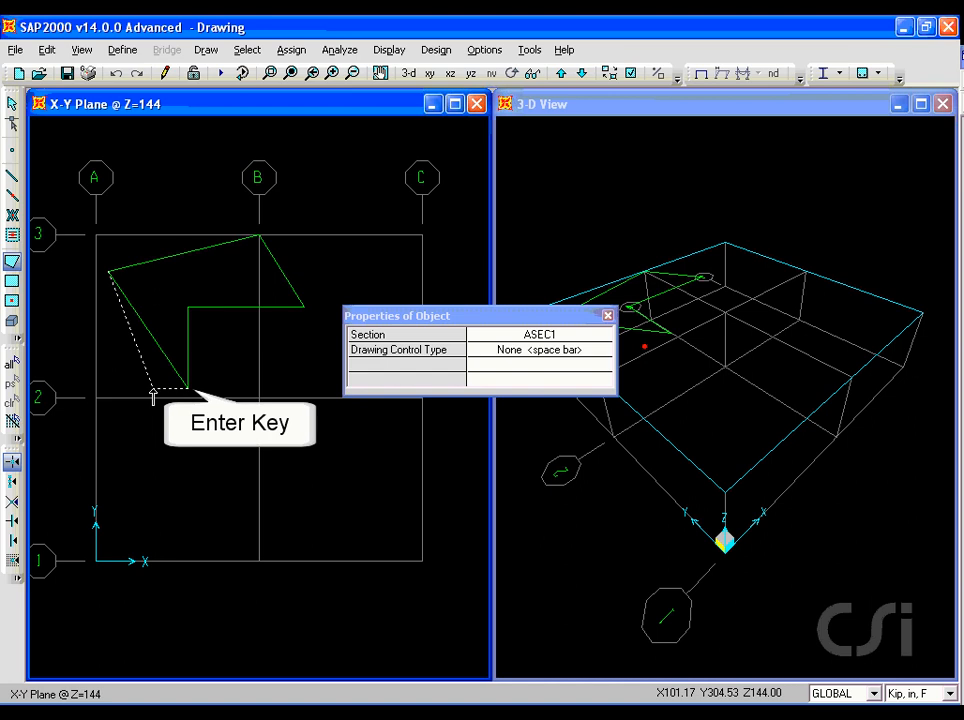
{"action": "key", "text": "Return"}
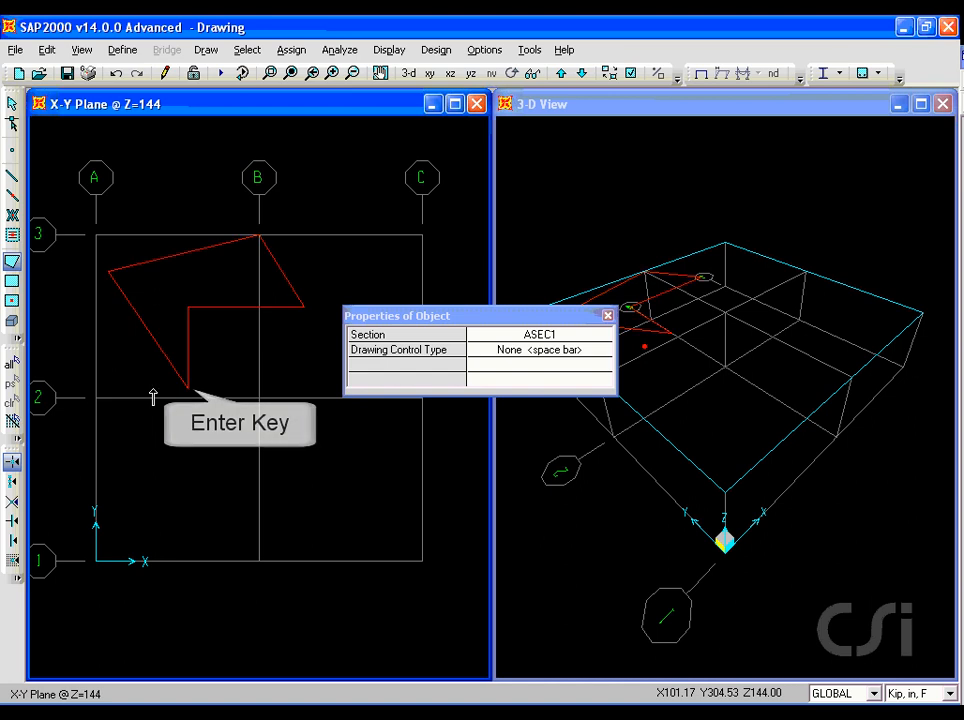
{"action": "left_click", "coordinate": [11, 102]}
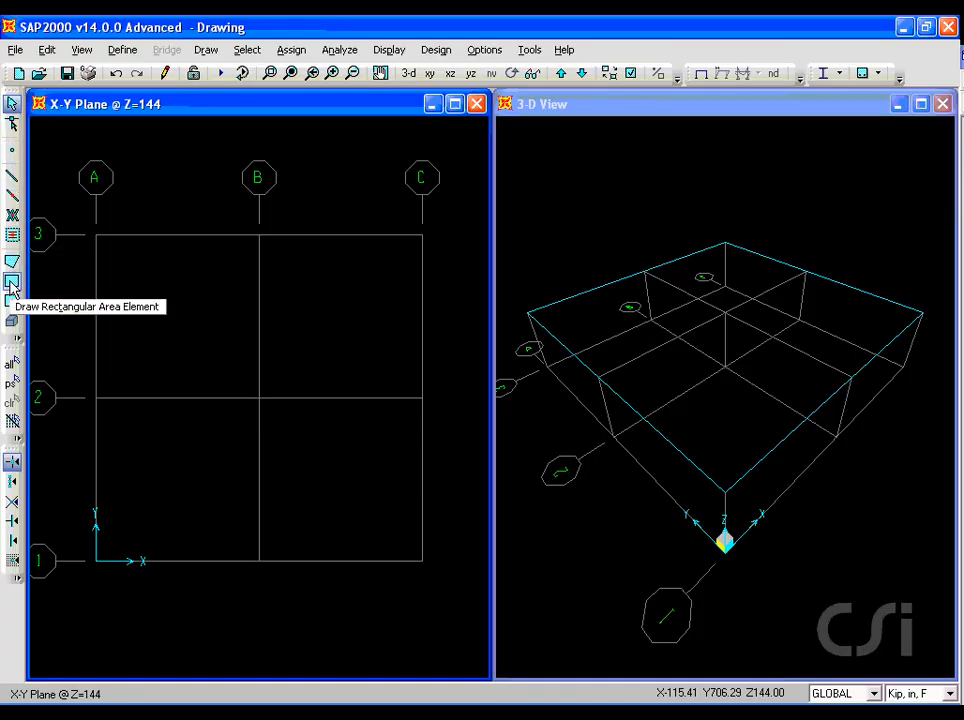
- Draw two rectangular ASEC1 areas: one from grid point A-3 to B-2, and a smaller freehand one in bay B-C between grid lines 1 and 2
{"action": "left_click", "coordinate": [11, 283]}
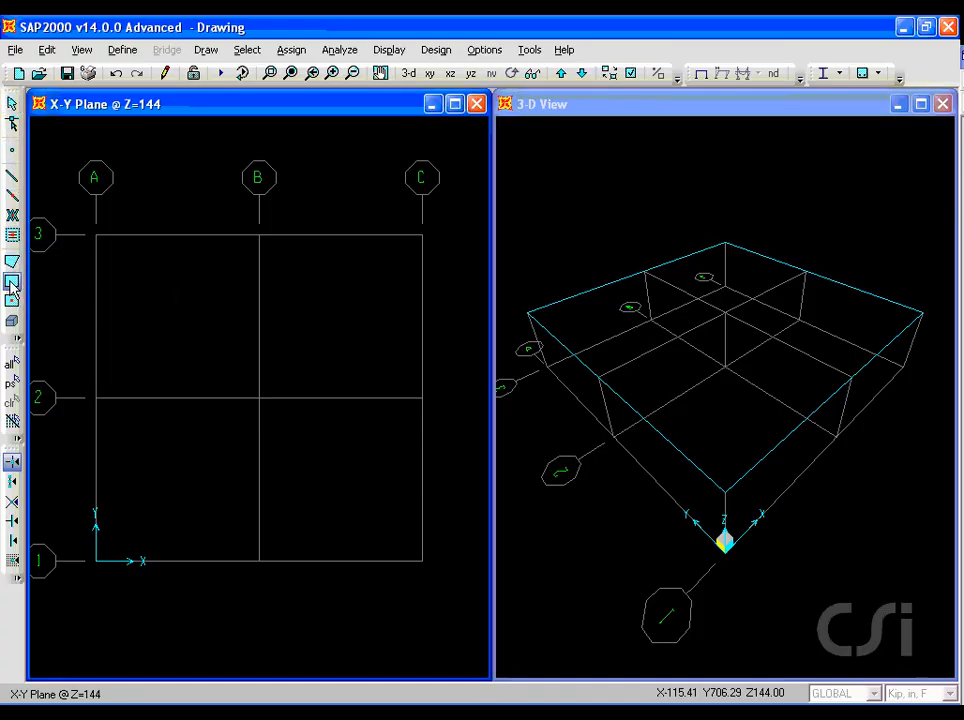
{"action": "left_click", "coordinate": [96, 236]}
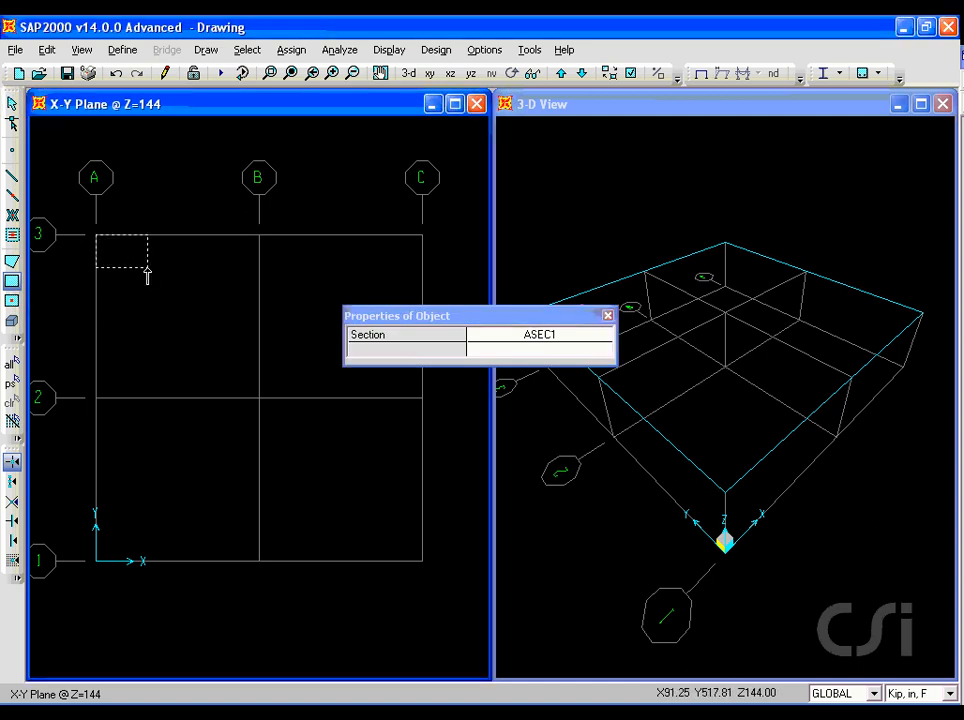
{"action": "left_click", "coordinate": [261, 398]}
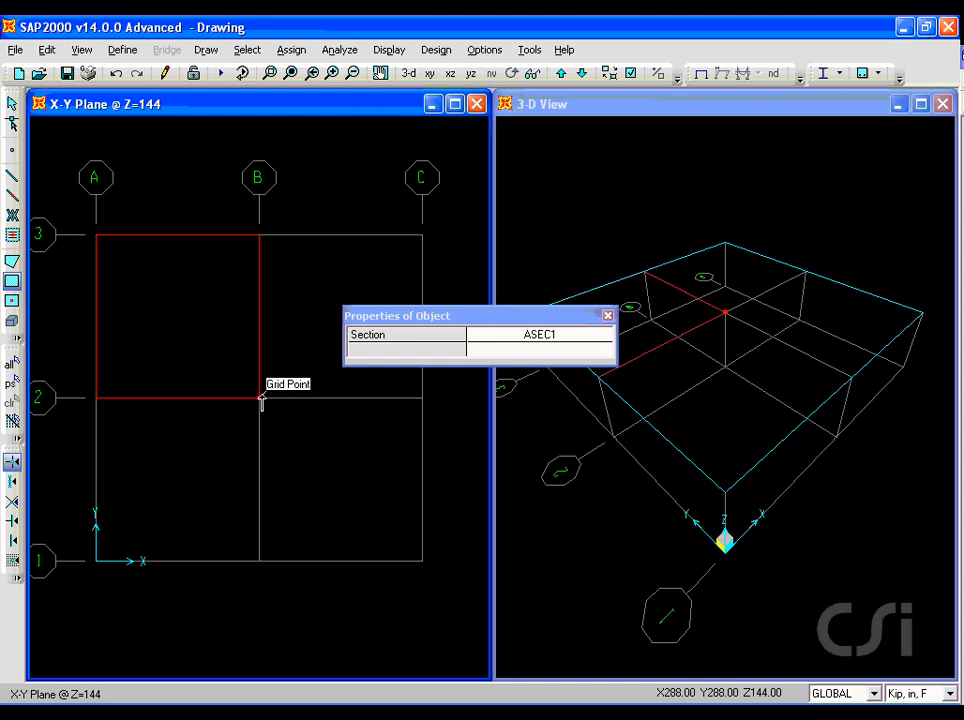
{"action": "left_click", "coordinate": [283, 446]}
{"action": "left_click", "coordinate": [362, 507]}
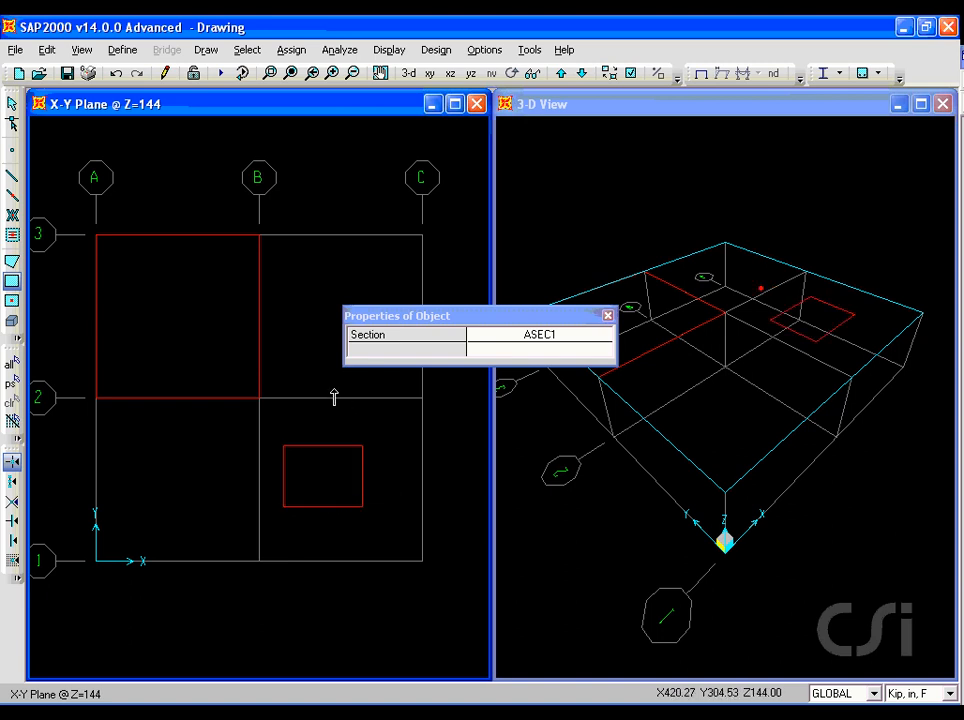
{"action": "left_click", "coordinate": [12, 104]}
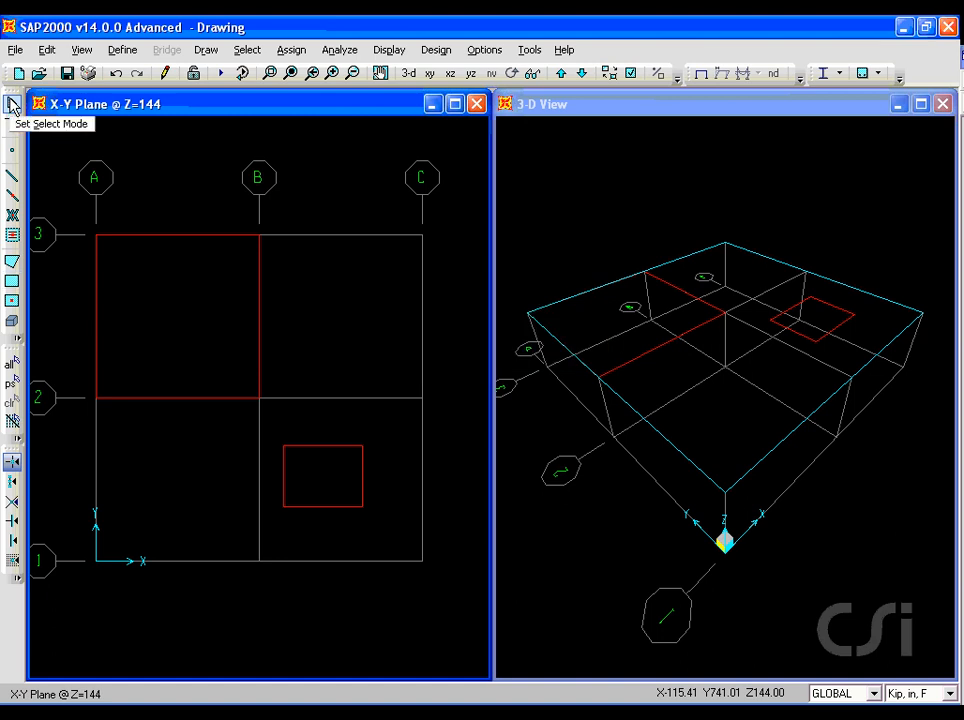
- Reshape the large rectangular area by moving its corner at grid point B-2 into bay A-B between grid lines 1 and 2
{"action": "left_click", "coordinate": [12, 122]}
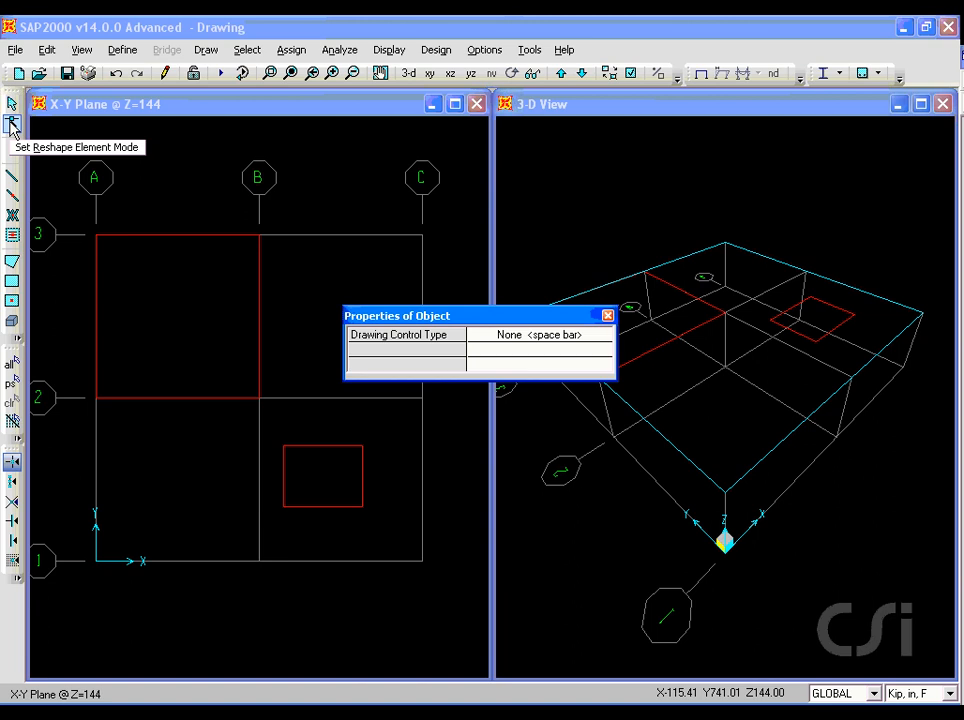
{"action": "left_click", "coordinate": [156, 300]}
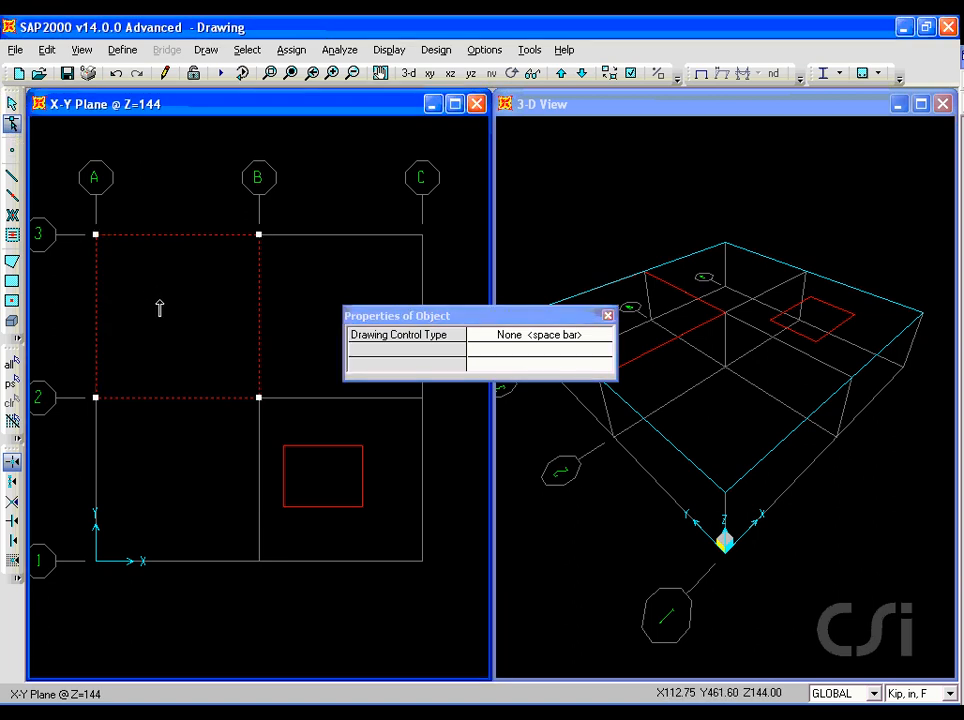
{"action": "left_click_drag", "start_coordinate": [259, 397], "coordinate": [217, 438]}
- Reshape the small area by moving its corner nearest grid point B-1 outward, and shift the whole area toward grid line 2
{"action": "left_click", "coordinate": [316, 495]}
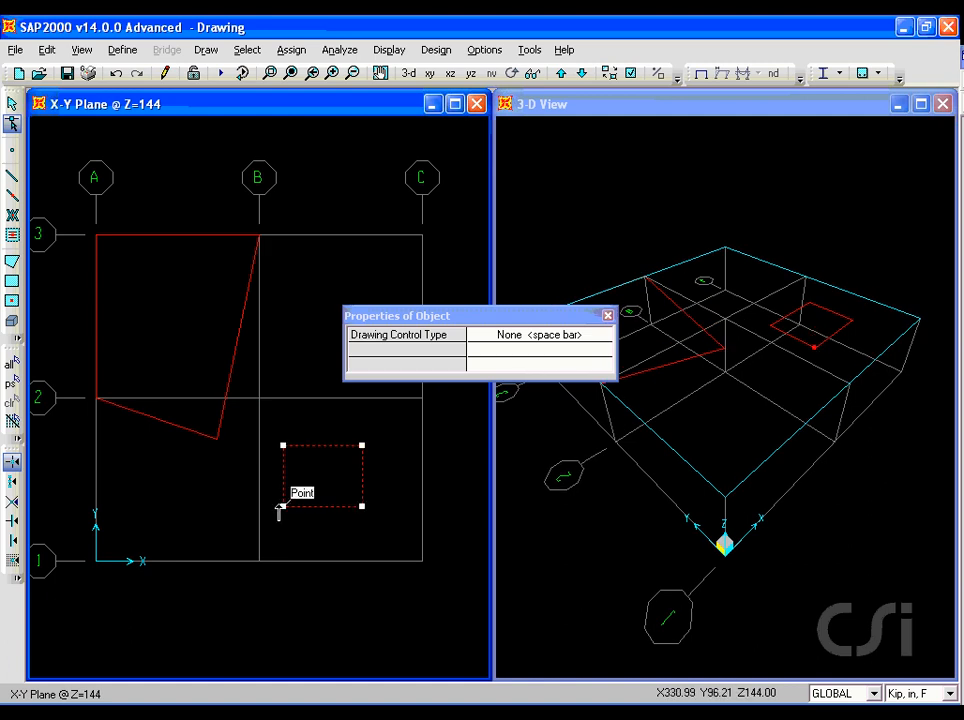
{"action": "left_click_drag", "start_coordinate": [283, 505], "coordinate": [267, 516]}
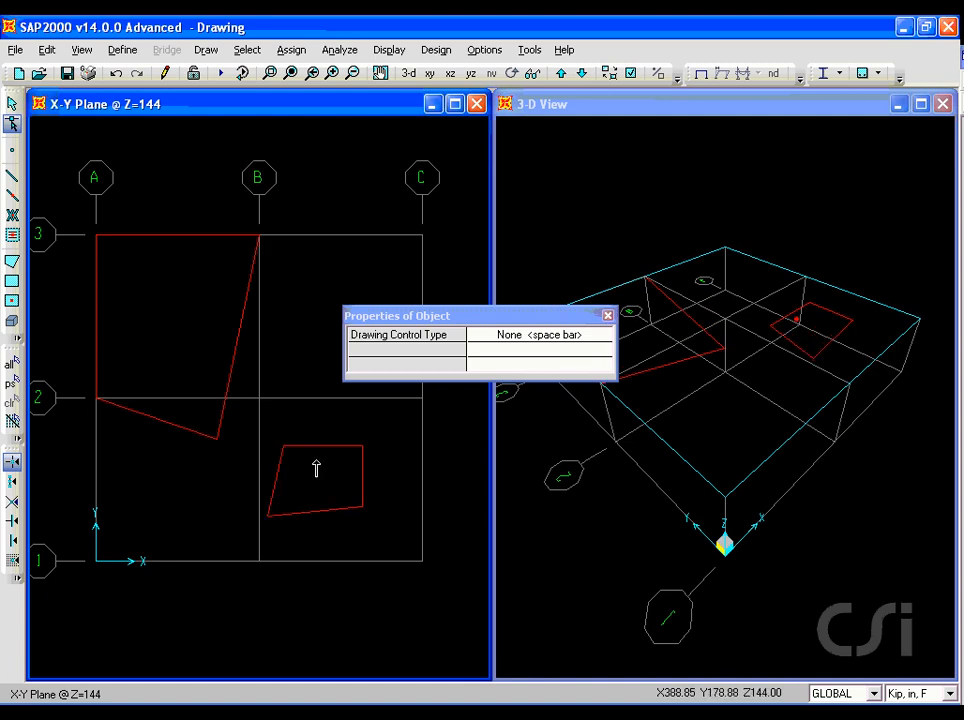
{"action": "left_click_drag", "start_coordinate": [319, 455], "coordinate": [320, 428]}
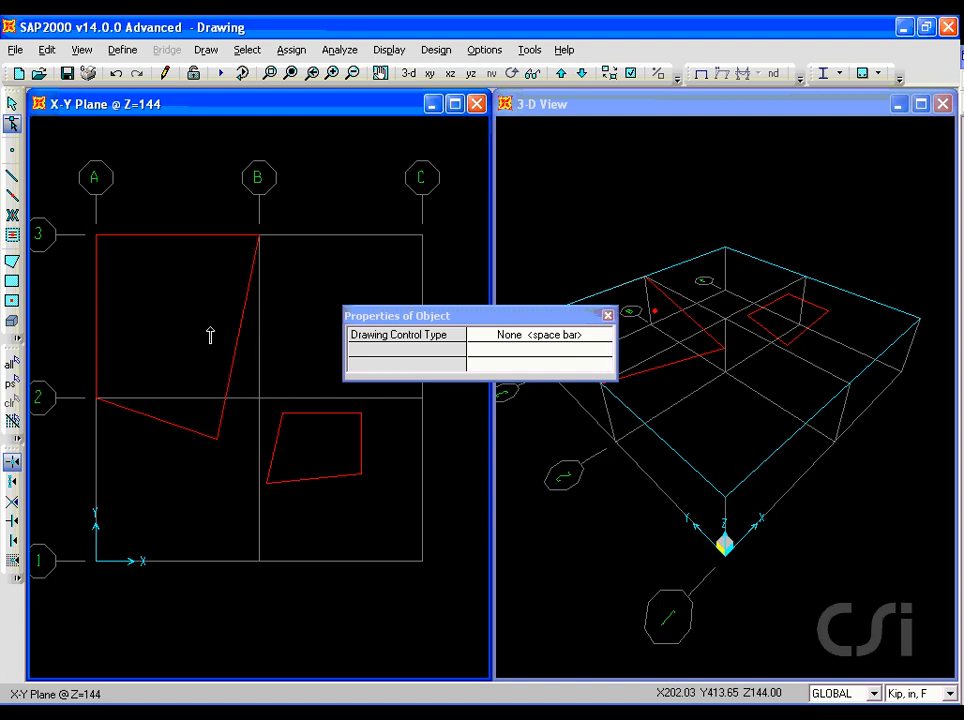
{"action": "left_click", "coordinate": [12, 106]}
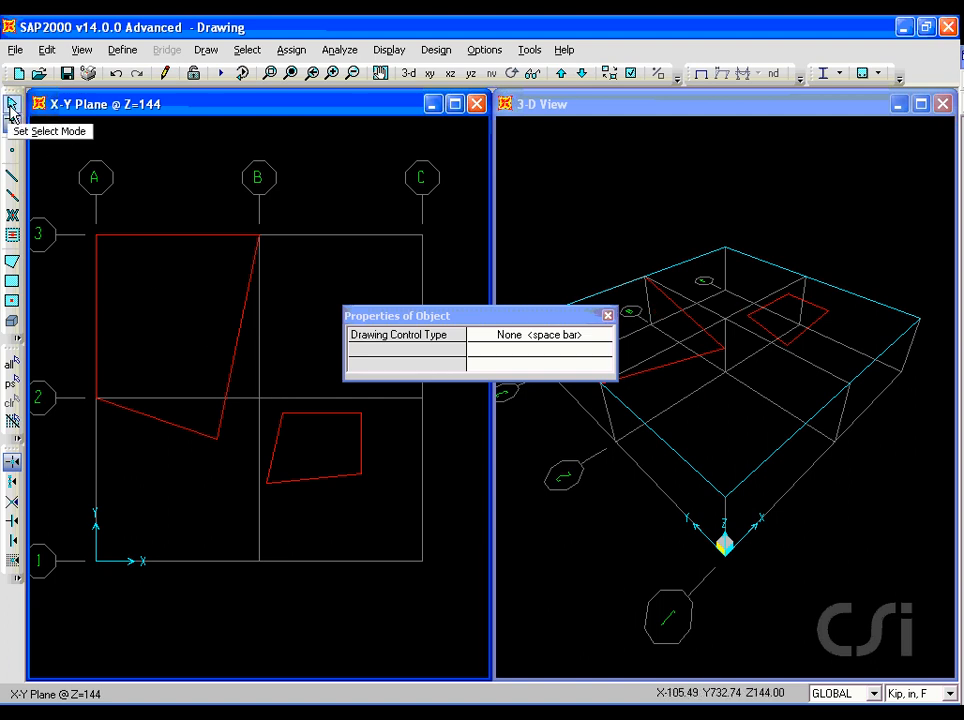
{"action": "left_click", "coordinate": [12, 108]}
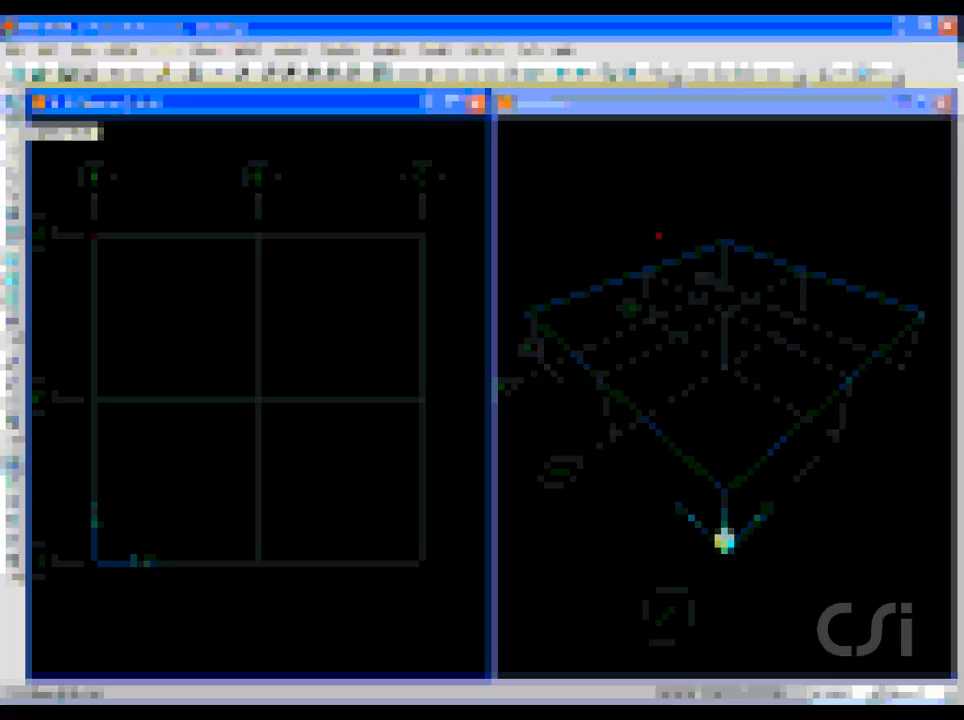
- Quick-draw an ASEC1 area in bay A-B between grid lines 2 and 3, and window across bay B-C from grid line 3 to 1
{"action": "left_click", "coordinate": [12, 302]}
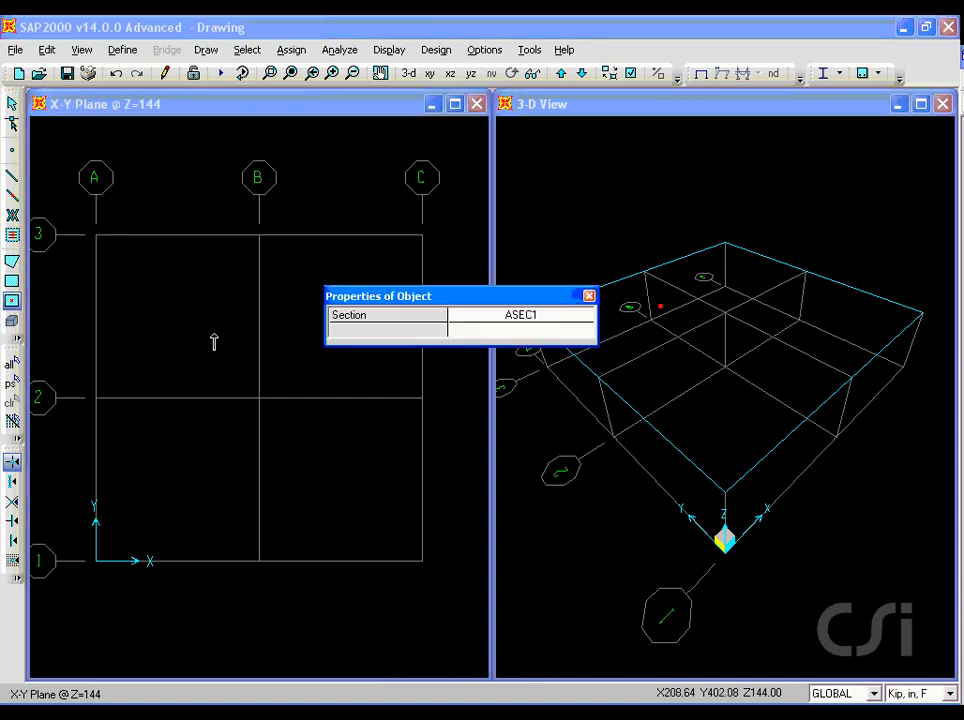
{"action": "left_click_drag", "start_coordinate": [426, 303], "coordinate": [449, 152]}
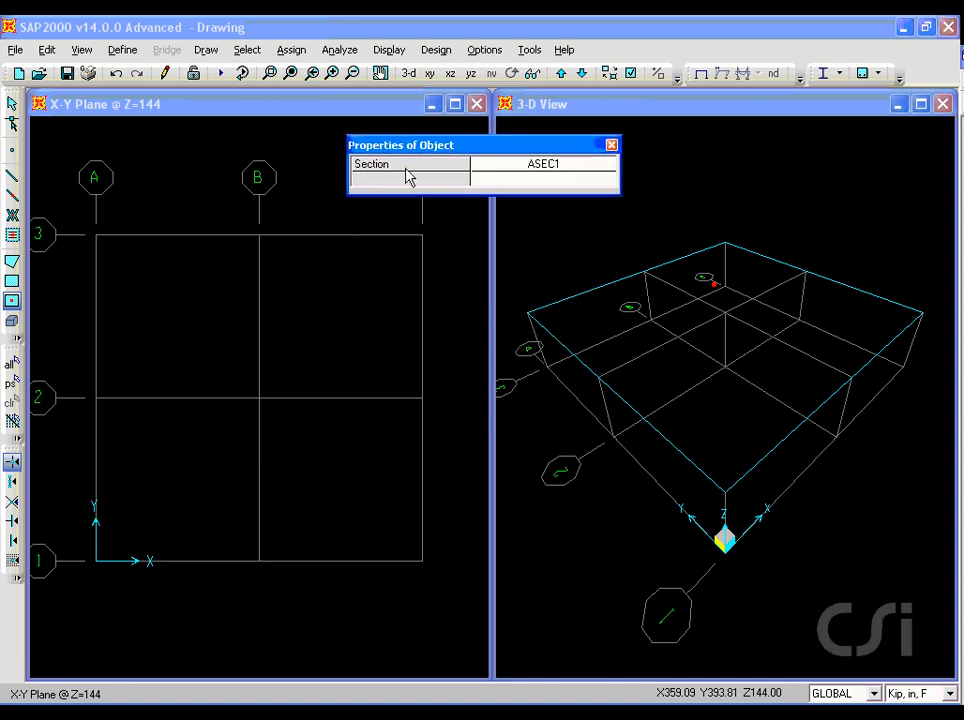
{"action": "left_click", "coordinate": [144, 307]}
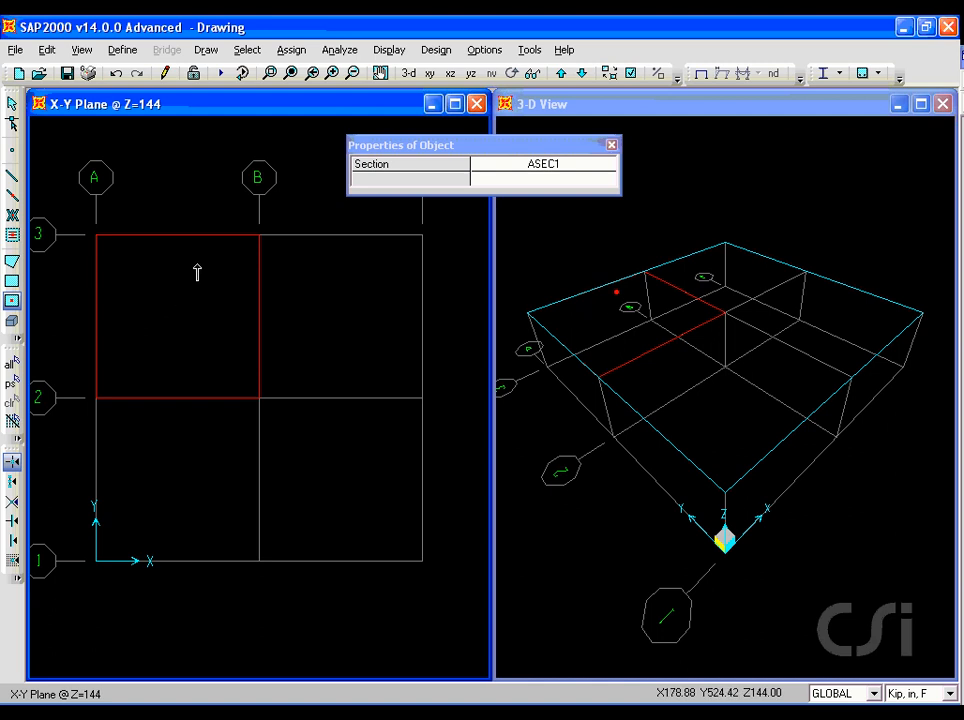
{"action": "left_click_drag", "start_coordinate": [245, 213], "coordinate": [454, 601]}
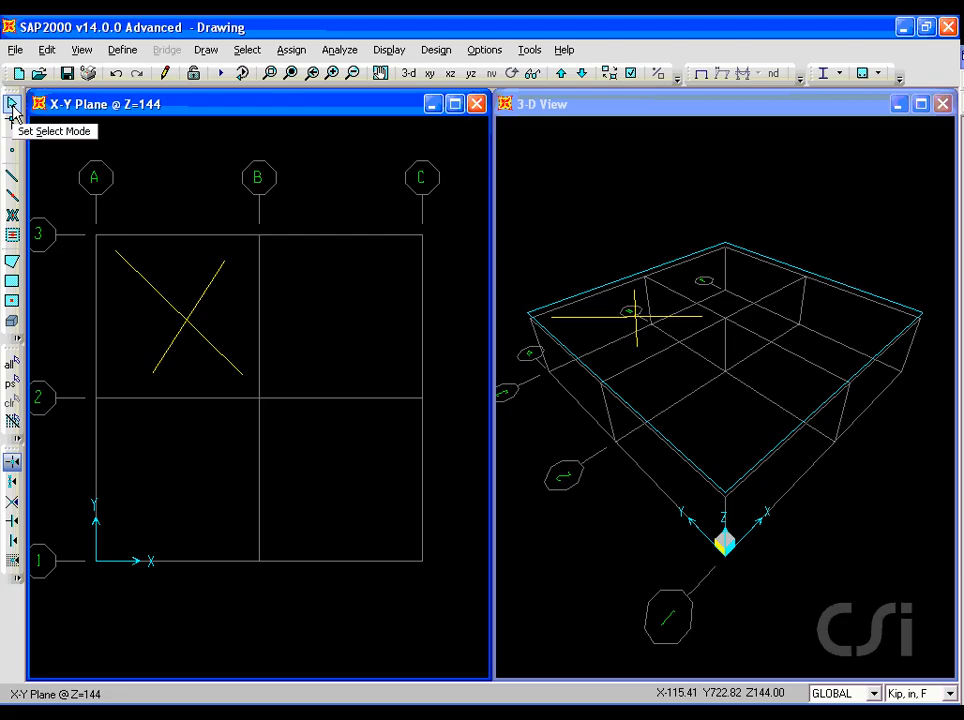
- Turn off snapping to Points and Grid Intersections, and try out the next two snap options, including Intersections
{"action": "left_click", "coordinate": [13, 462]}
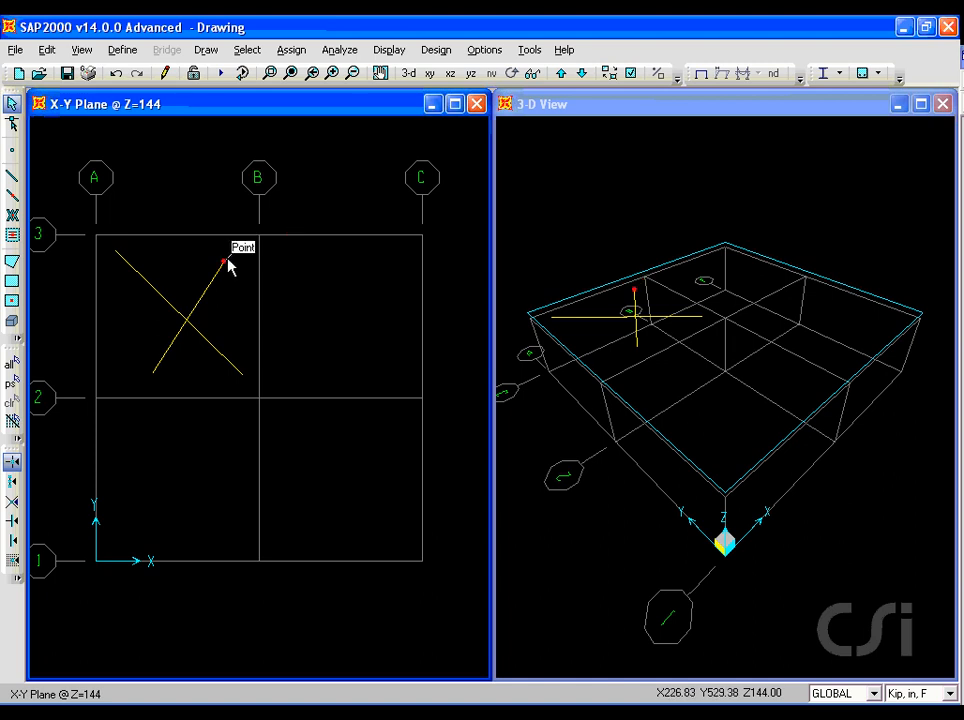
{"action": "left_click", "coordinate": [14, 481]}
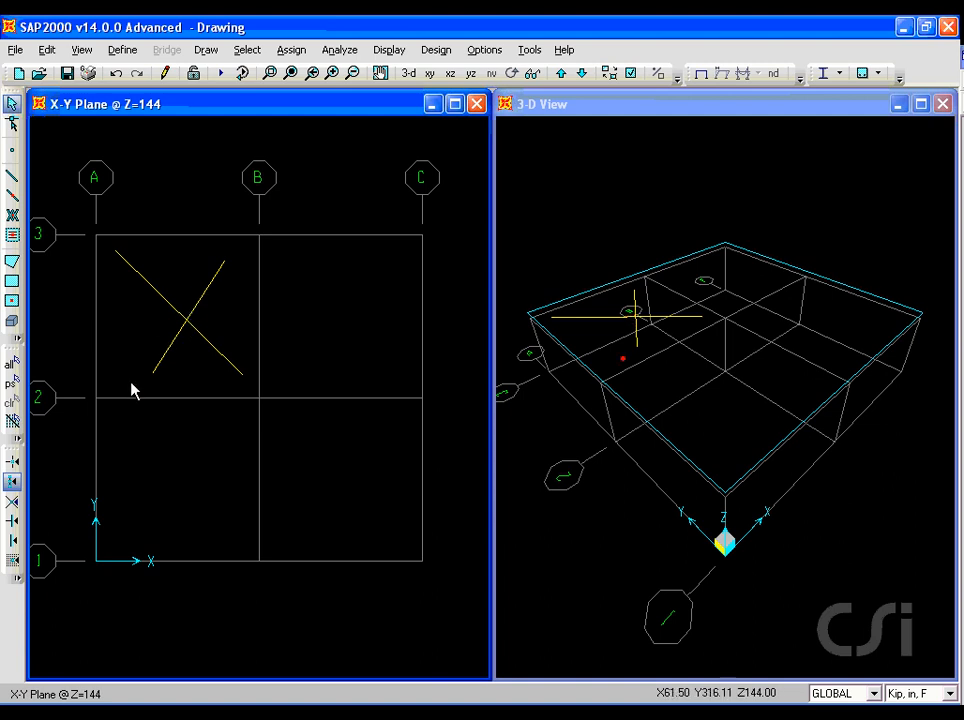
{"action": "left_click", "coordinate": [13, 503]}
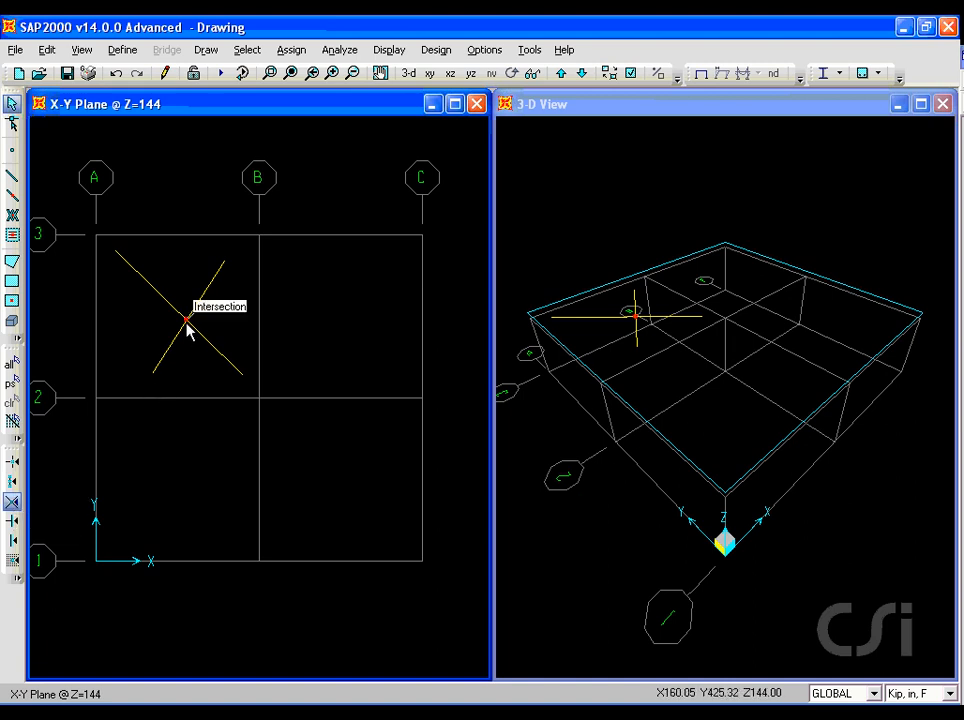
- With perpendicular snapping on, draw a continuous FSEC1 straight frame from a free point near grid line A, perpendicular to the longer diagonal frame
{"action": "left_click", "coordinate": [13, 521]}
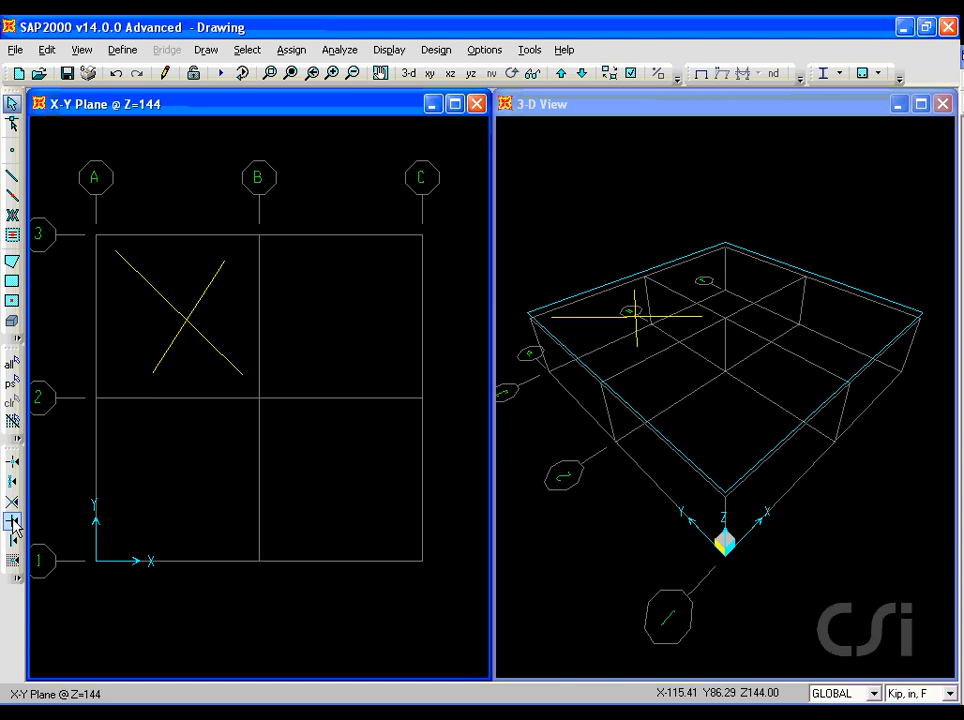
{"action": "left_click", "coordinate": [13, 177]}
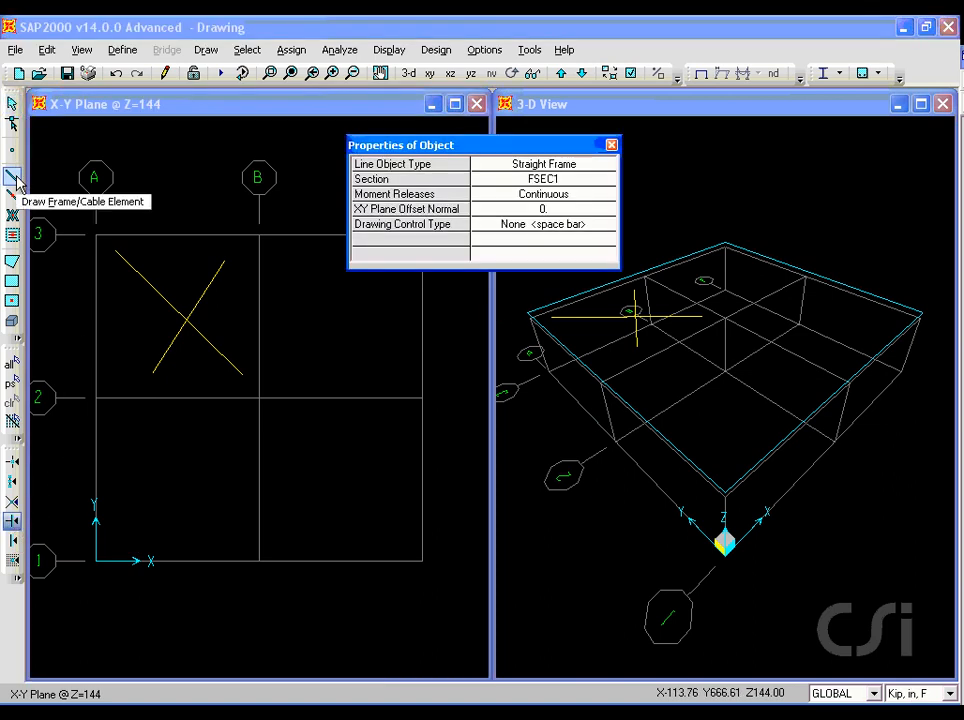
{"action": "left_click", "coordinate": [112, 342]}
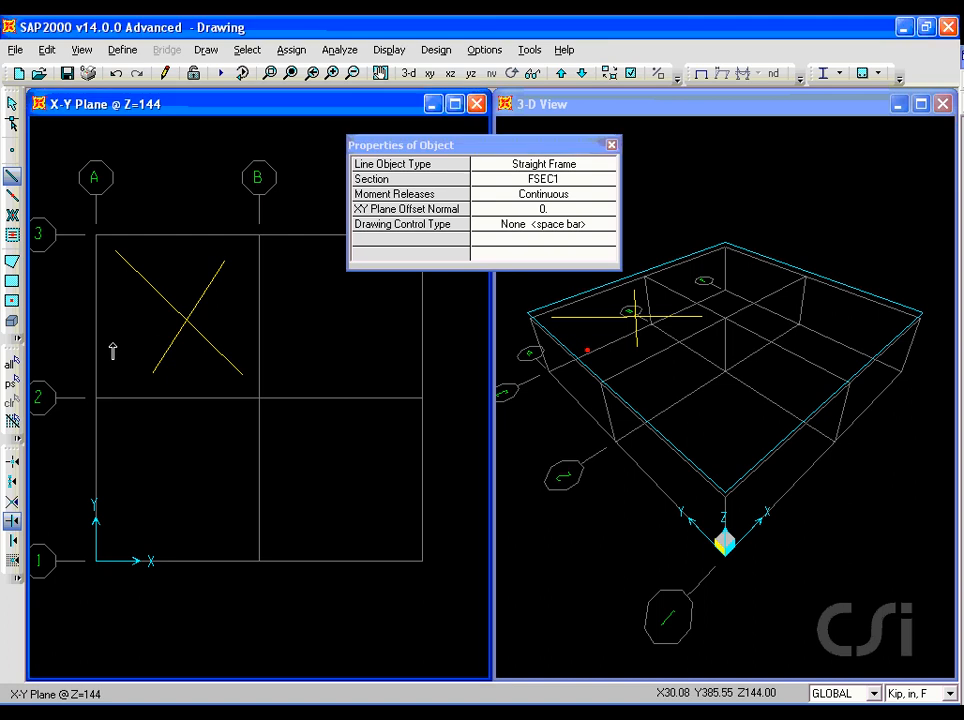
{"action": "left_click", "coordinate": [176, 334]}
{"action": "right_click", "coordinate": [113, 284]}
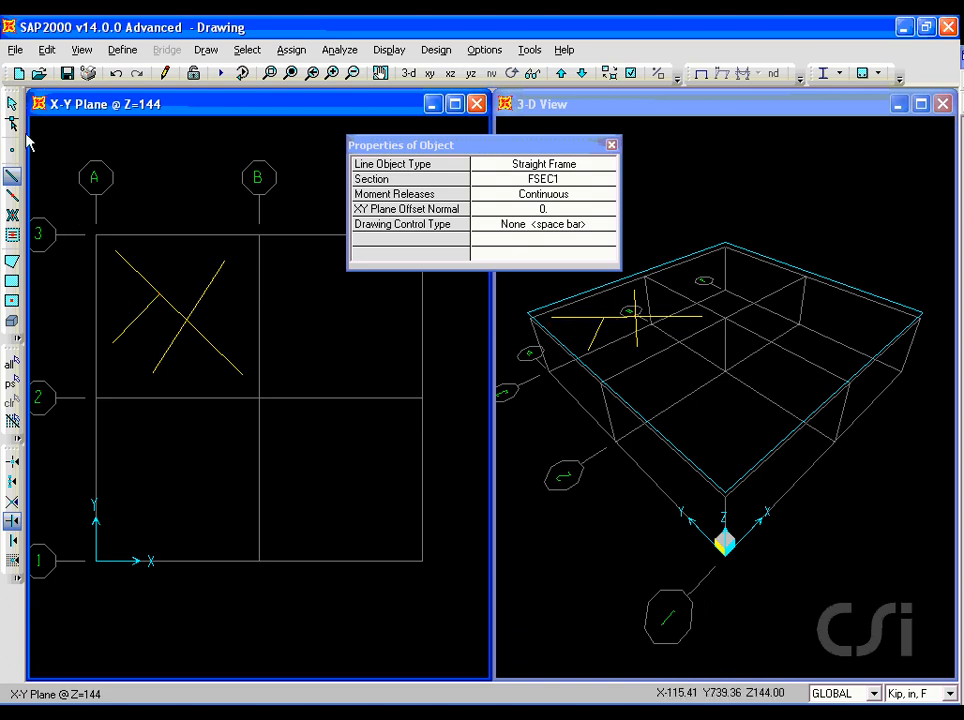
{"action": "left_click", "coordinate": [11, 104]}
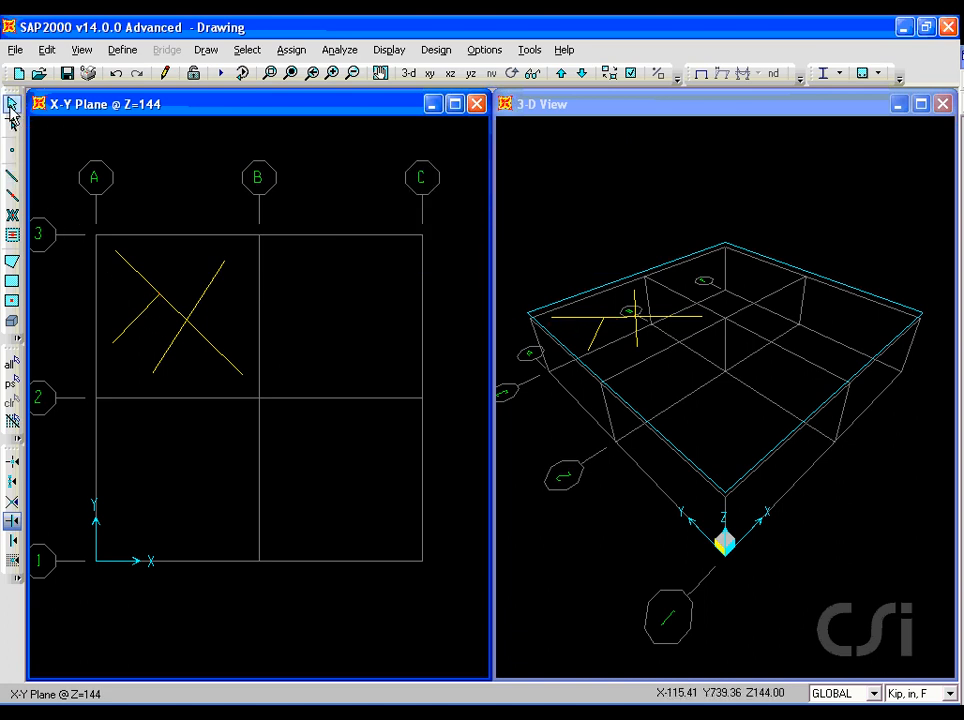
- Switch the snapping from perpendicular to lines, including grid lines
{"action": "left_click", "coordinate": [18, 543]}
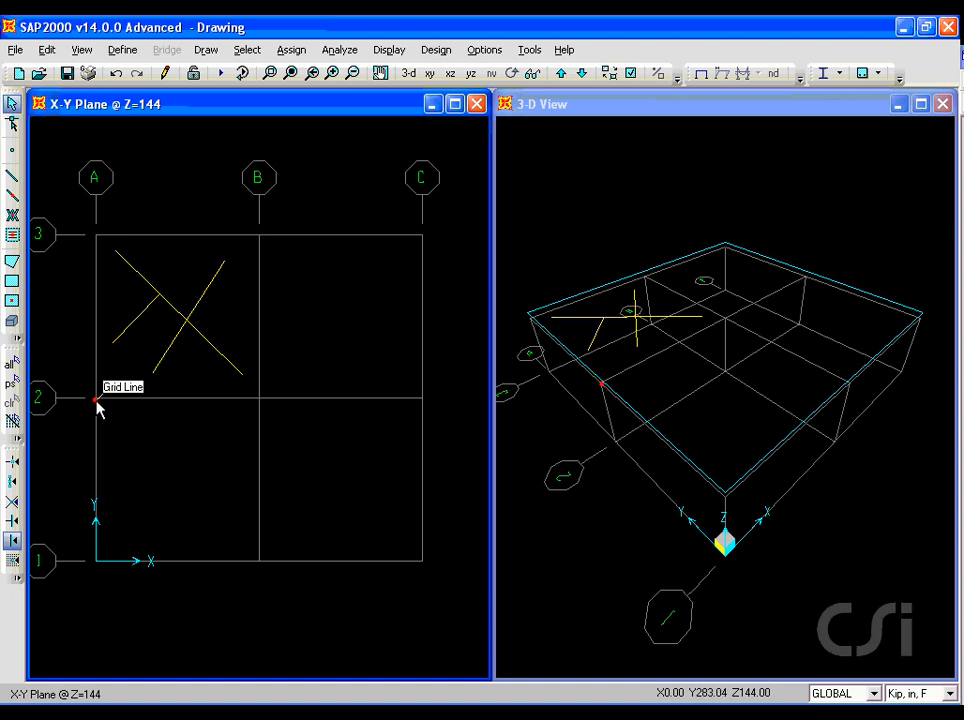